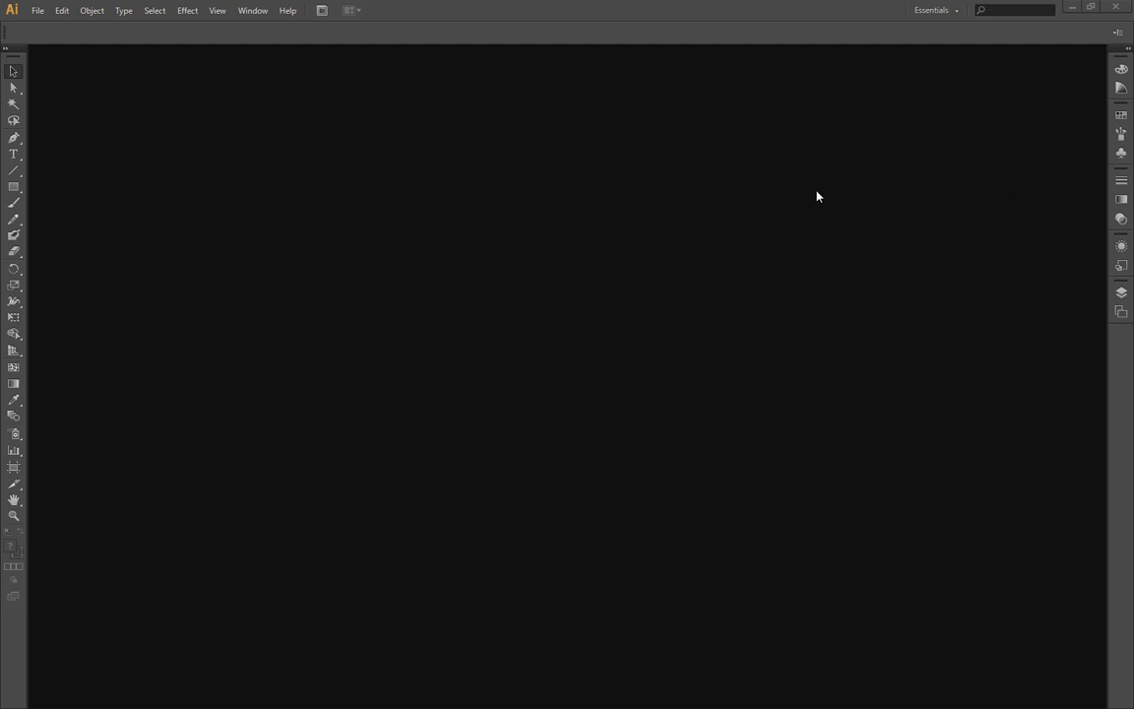
Step: Start a new document from the File menu, cancel it, then reopen the New Document settings with Ctrl+N
left_click(37, 11)
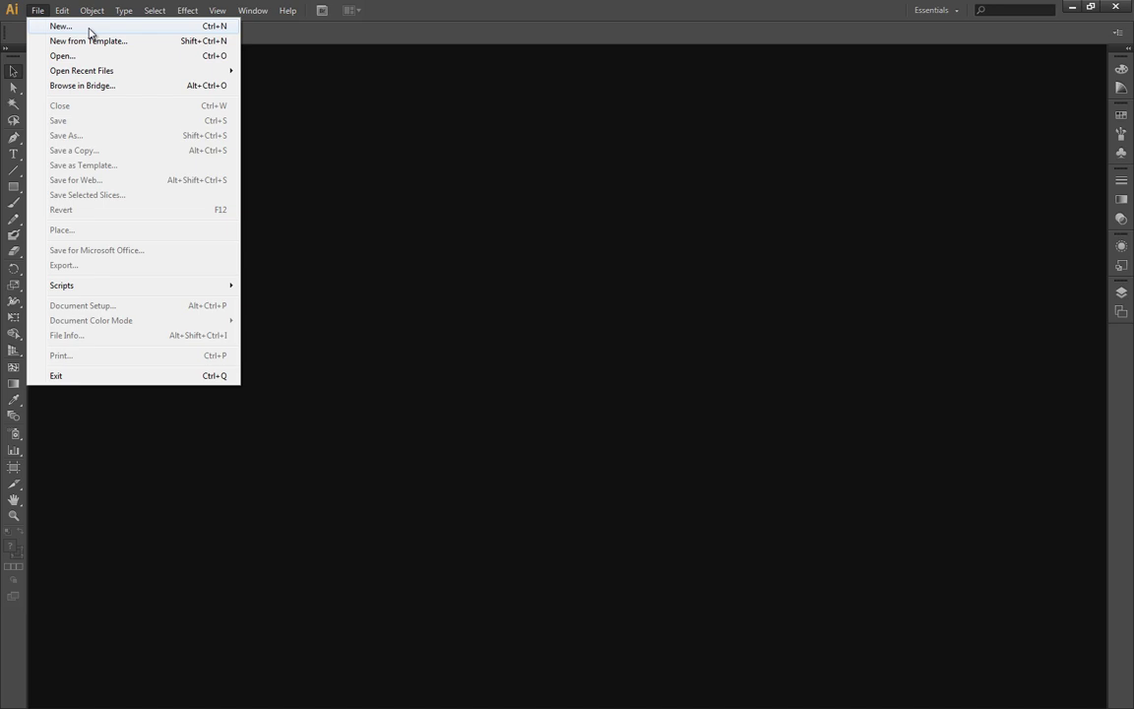
left_click(89, 27)
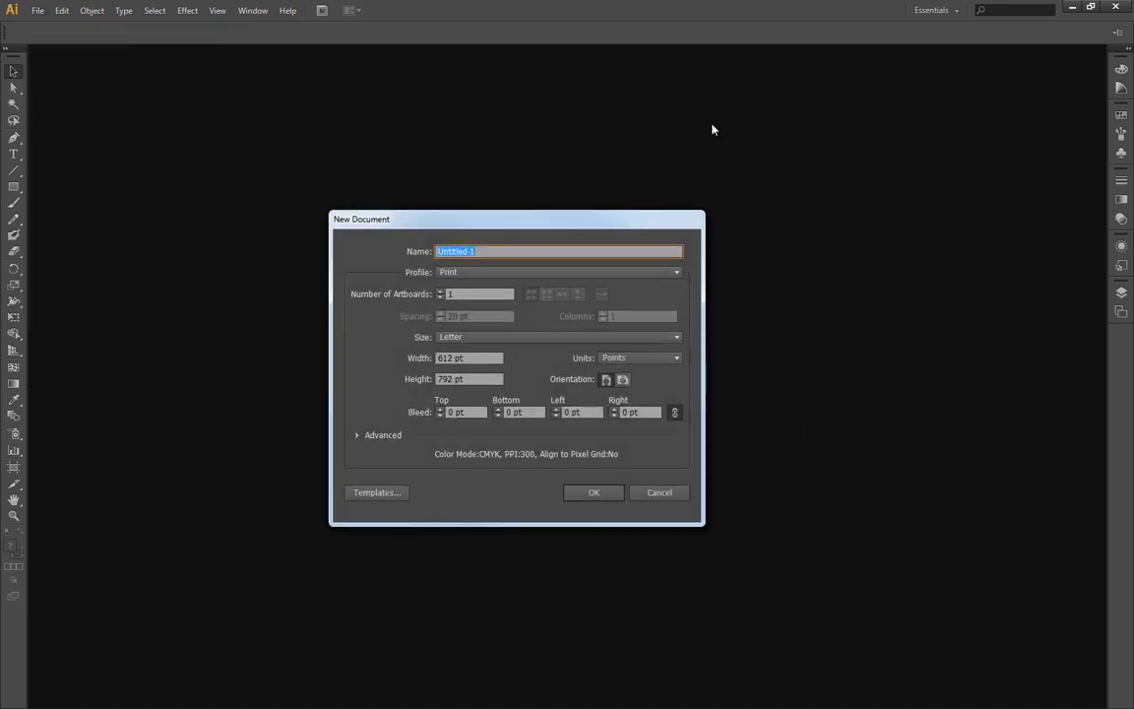
left_click(658, 494)
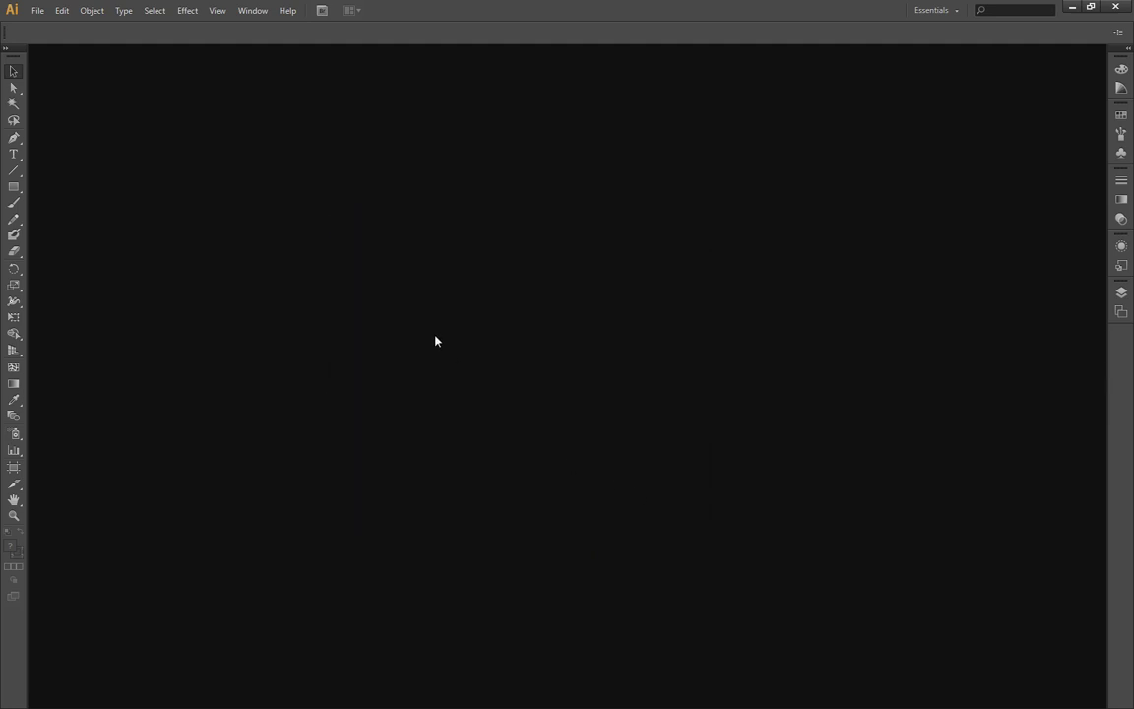
key("ctrl+n")
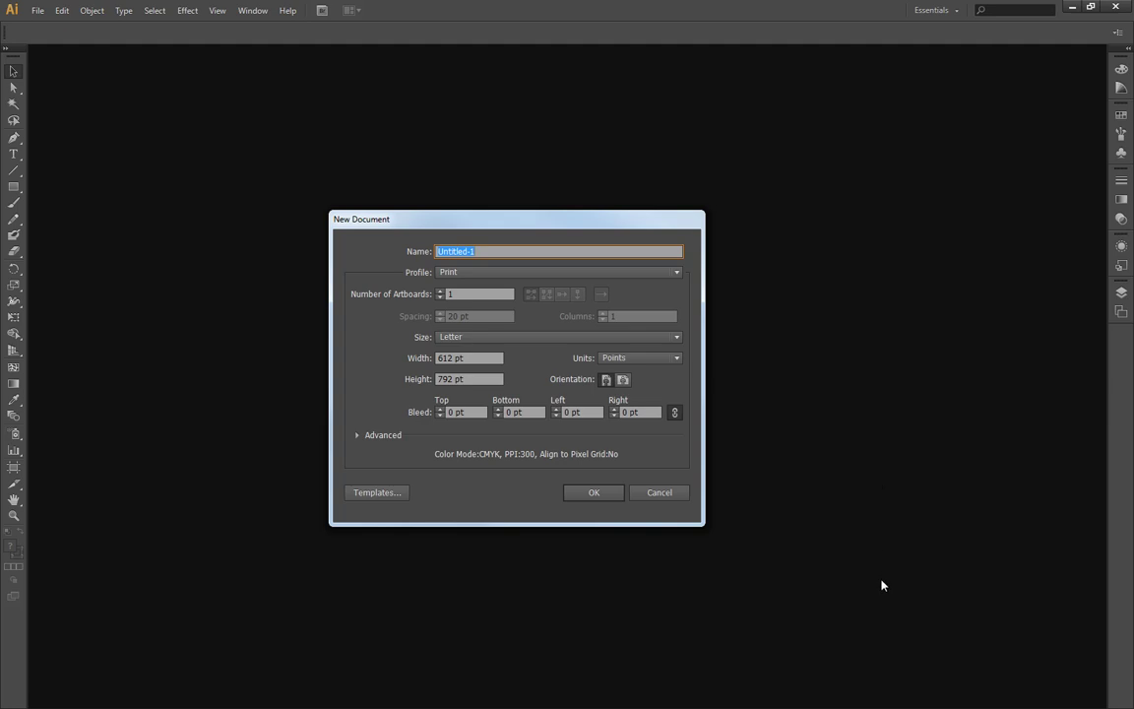
left_click(515, 251)
left_click_drag(514, 251, 395, 249)
left_click(485, 251)
left_click_drag(486, 251, 403, 253)
left_click(496, 251)
left_click(502, 275)
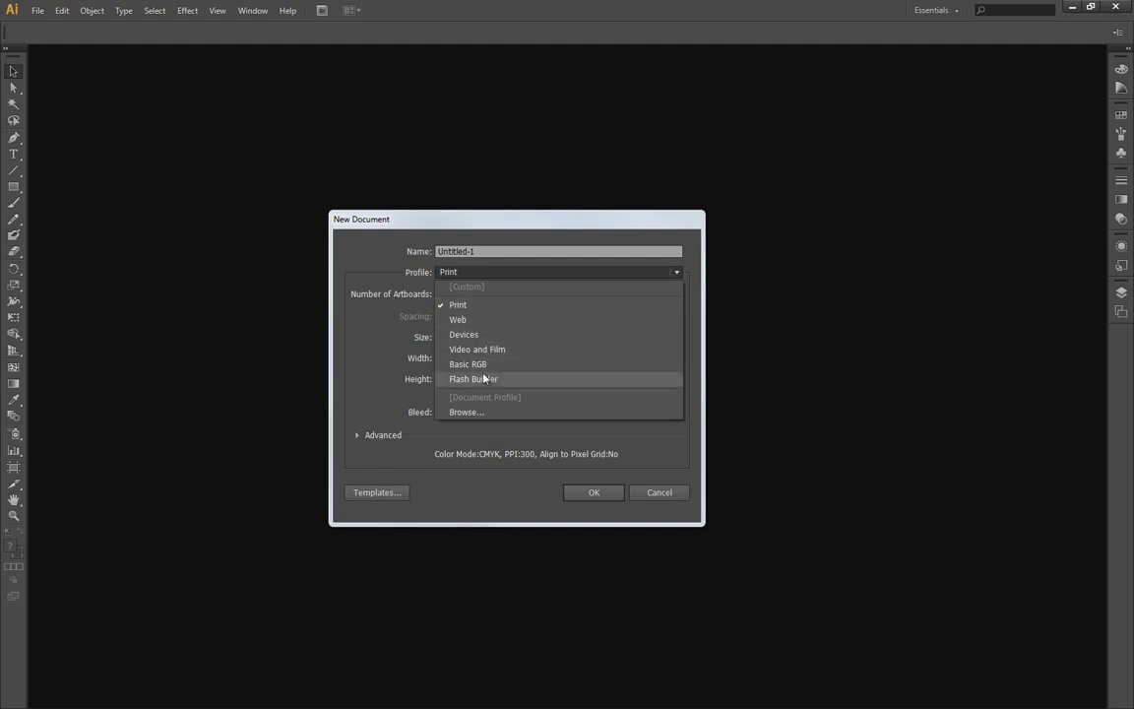
left_click(487, 319)
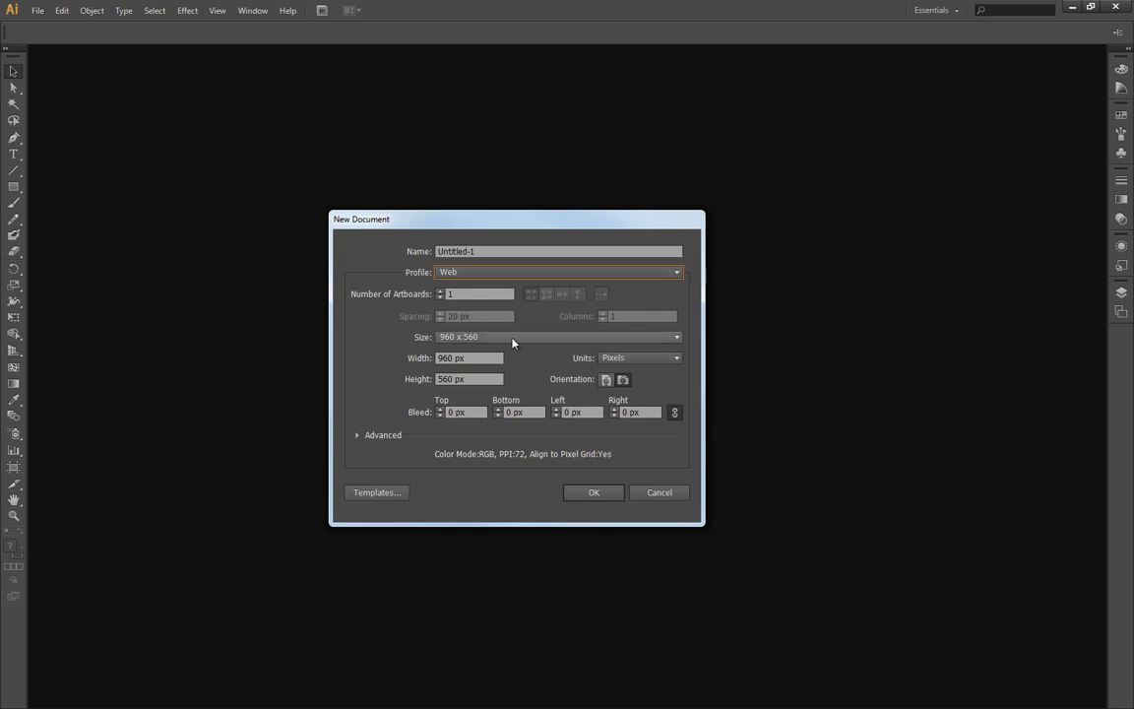
left_click(483, 272)
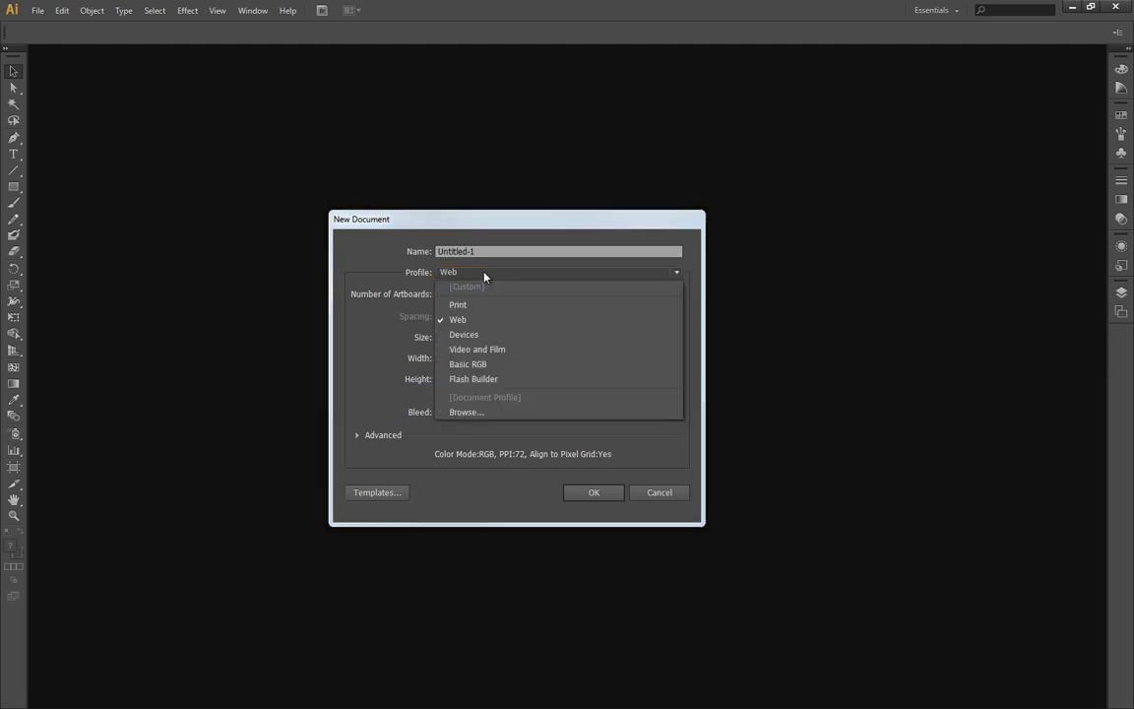
left_click(488, 305)
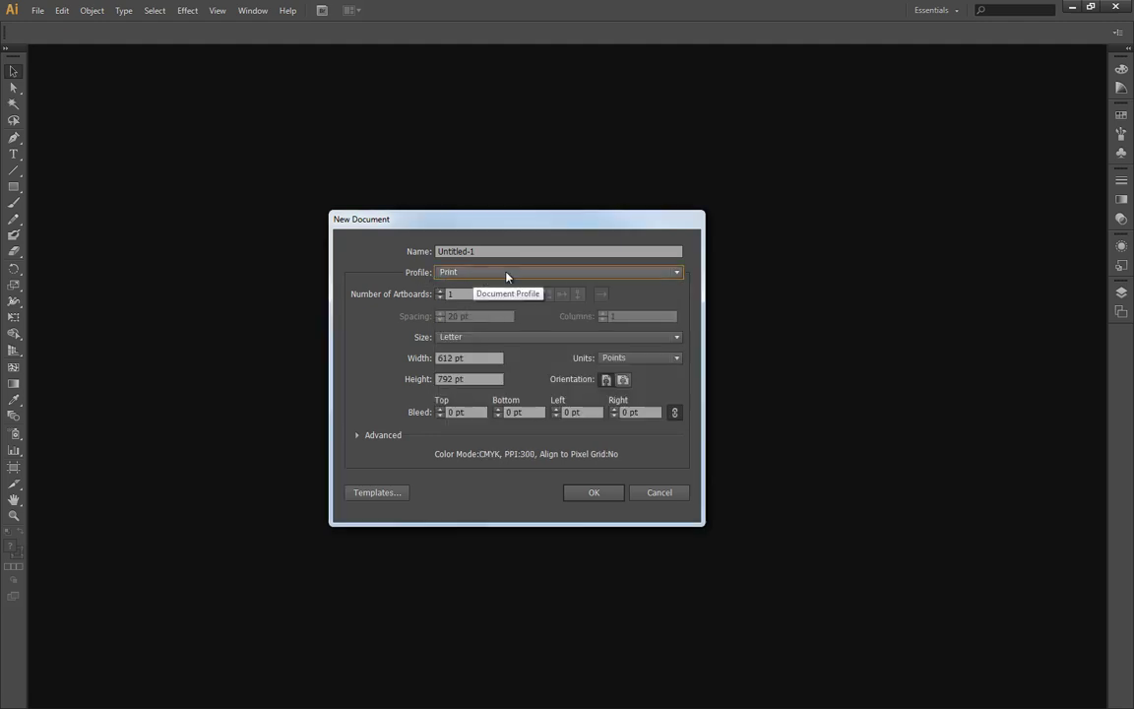
left_click(600, 338)
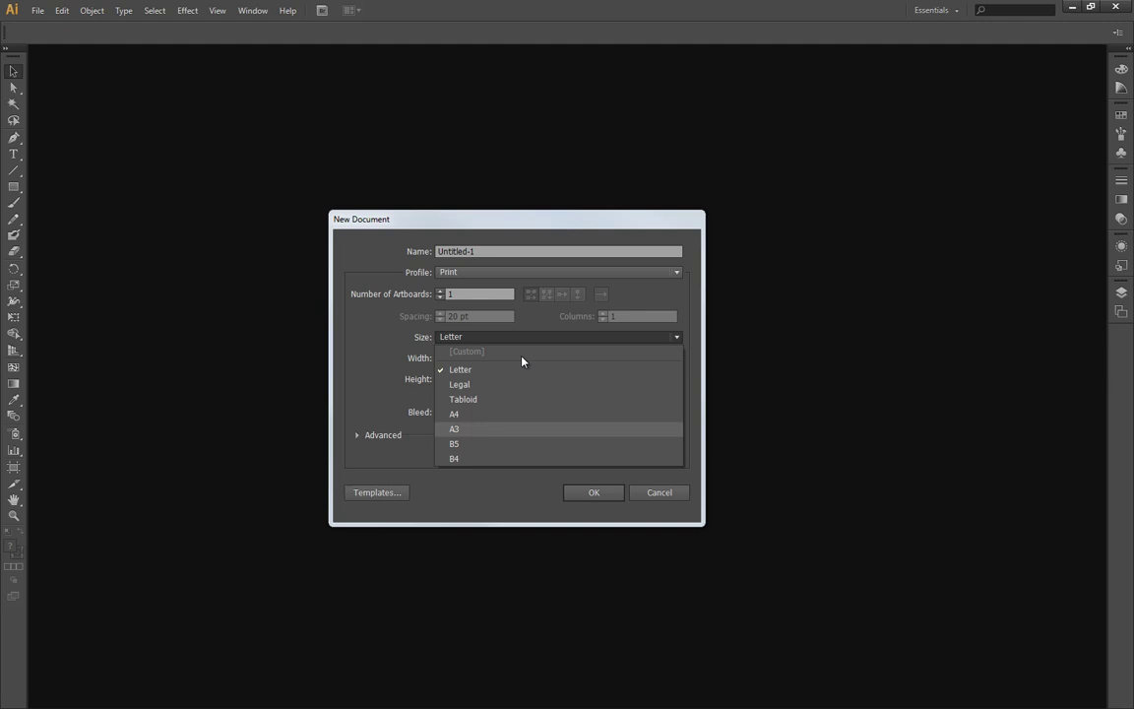
left_click(528, 281)
left_click(473, 316)
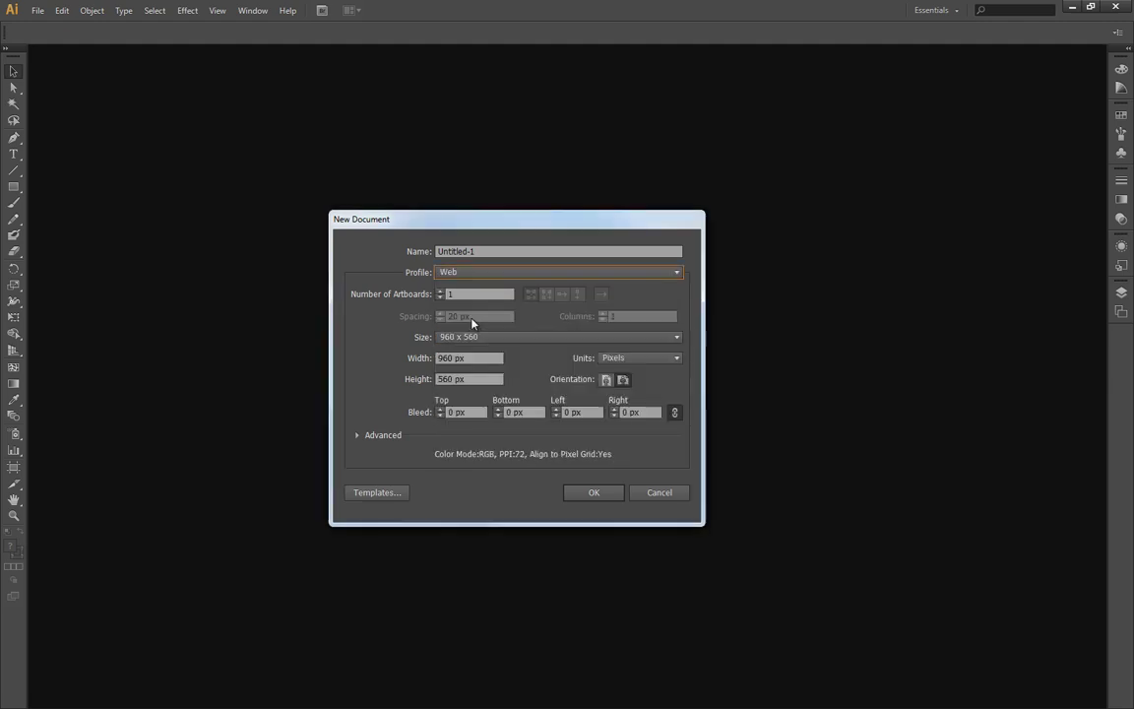
left_click(492, 340)
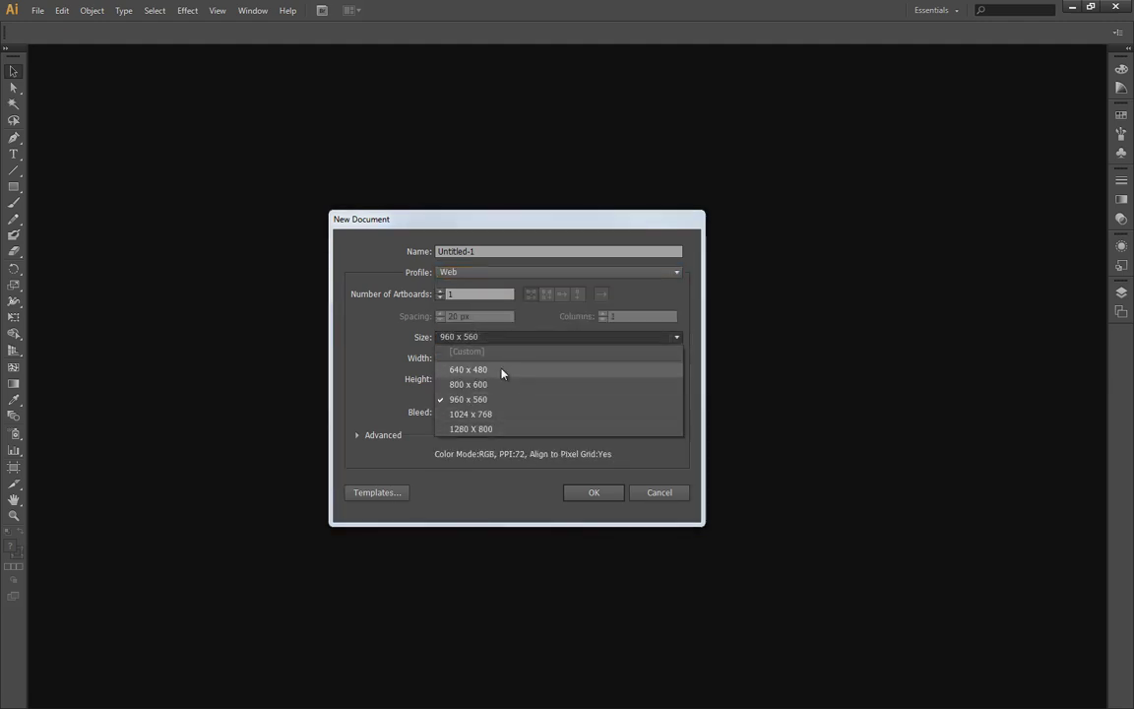
left_click(512, 340)
left_click(511, 274)
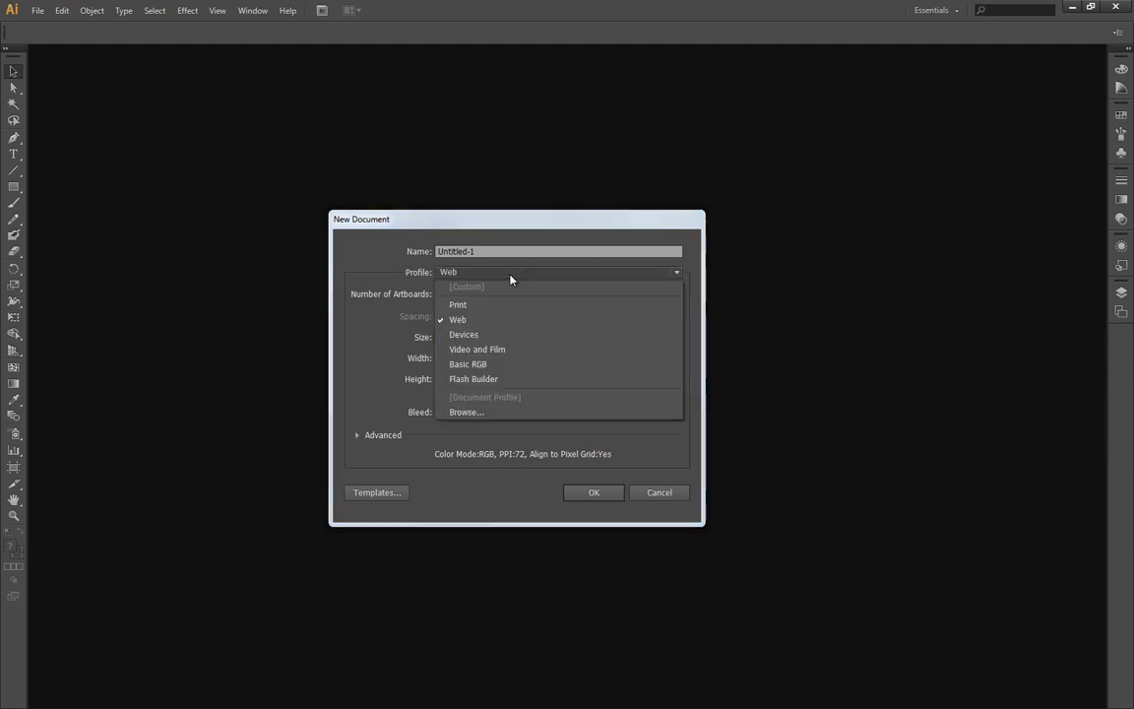
left_click(477, 348)
left_click(493, 337)
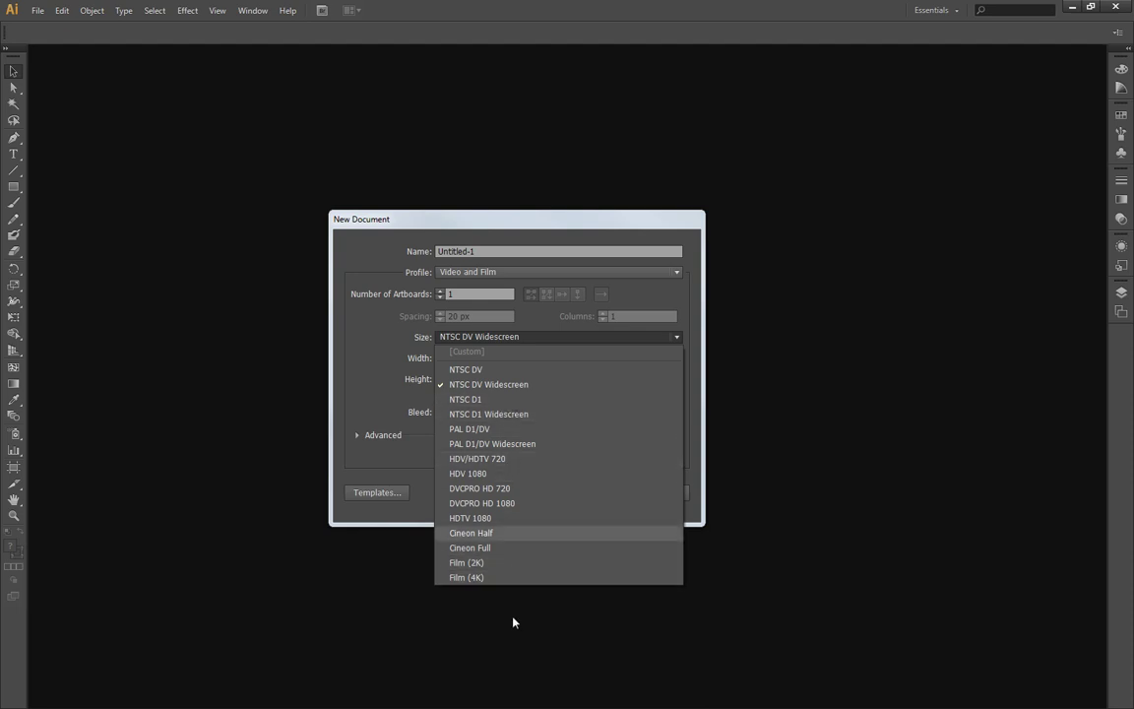
left_click(493, 384)
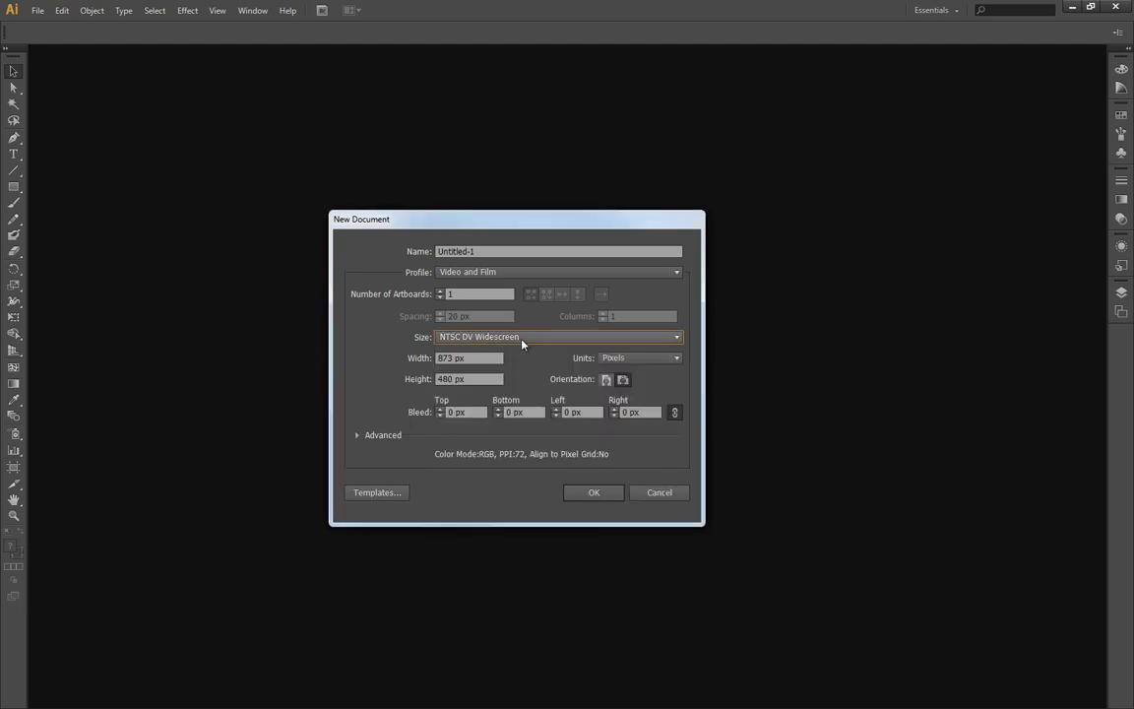
left_click(524, 272)
left_click(501, 305)
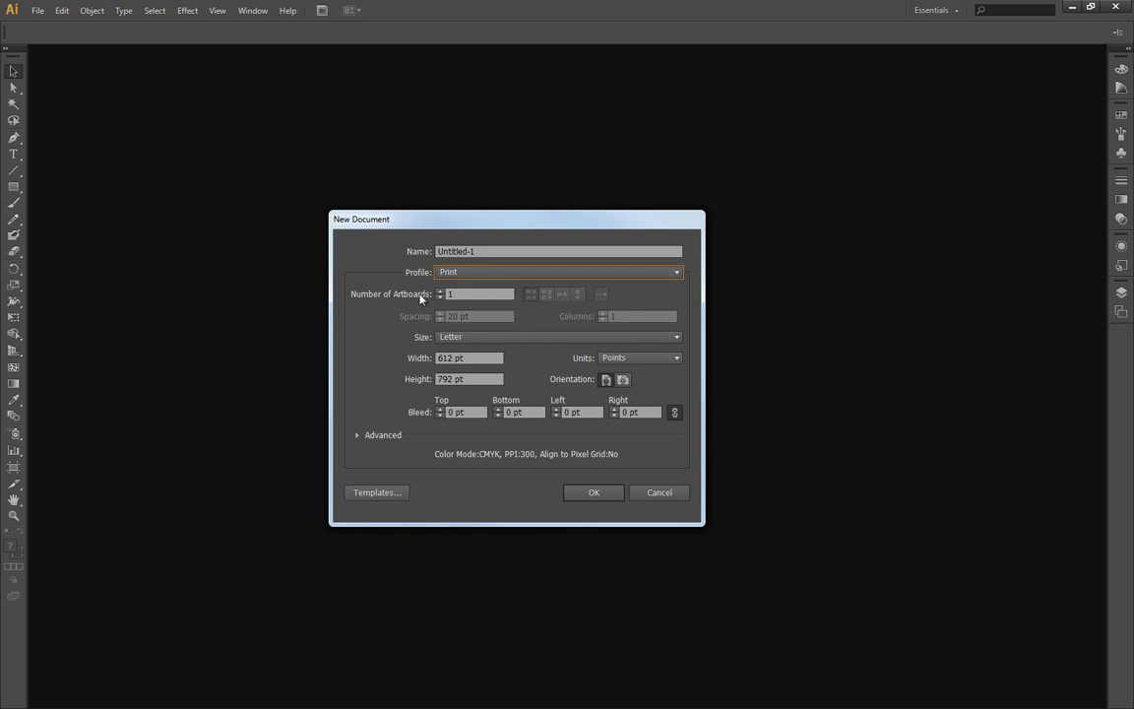
Step: Try 2 artboards, then set the number of artboards back to 1
left_click(451, 296)
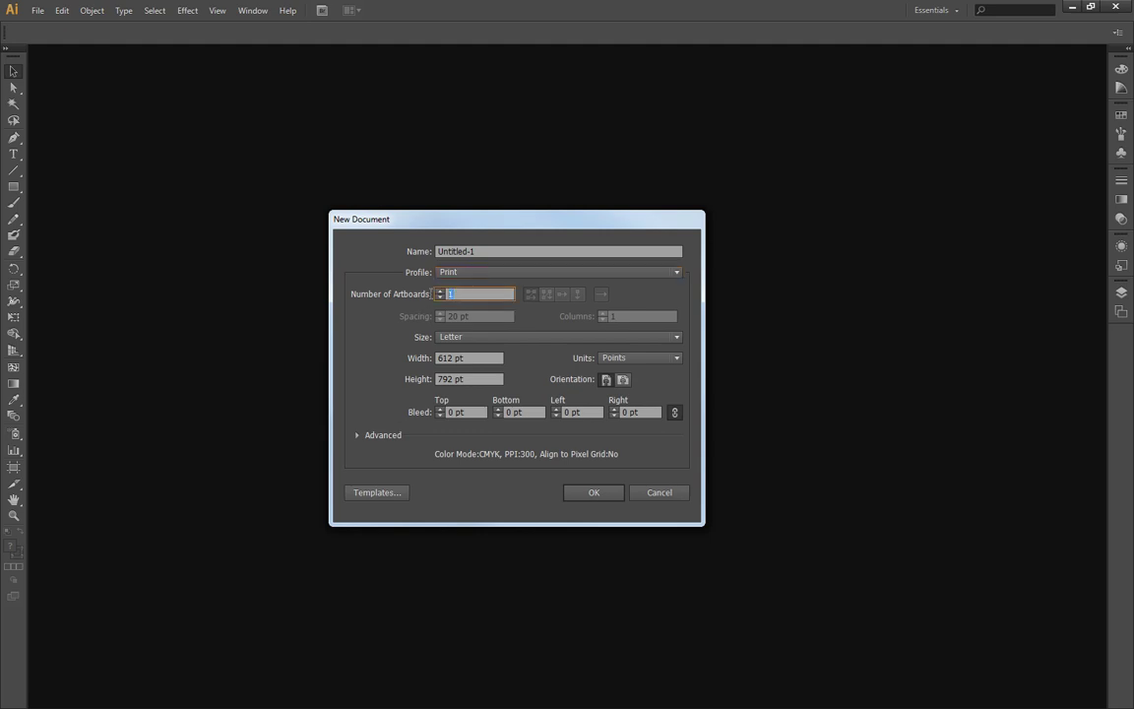
right_click(431, 297)
left_click(431, 297)
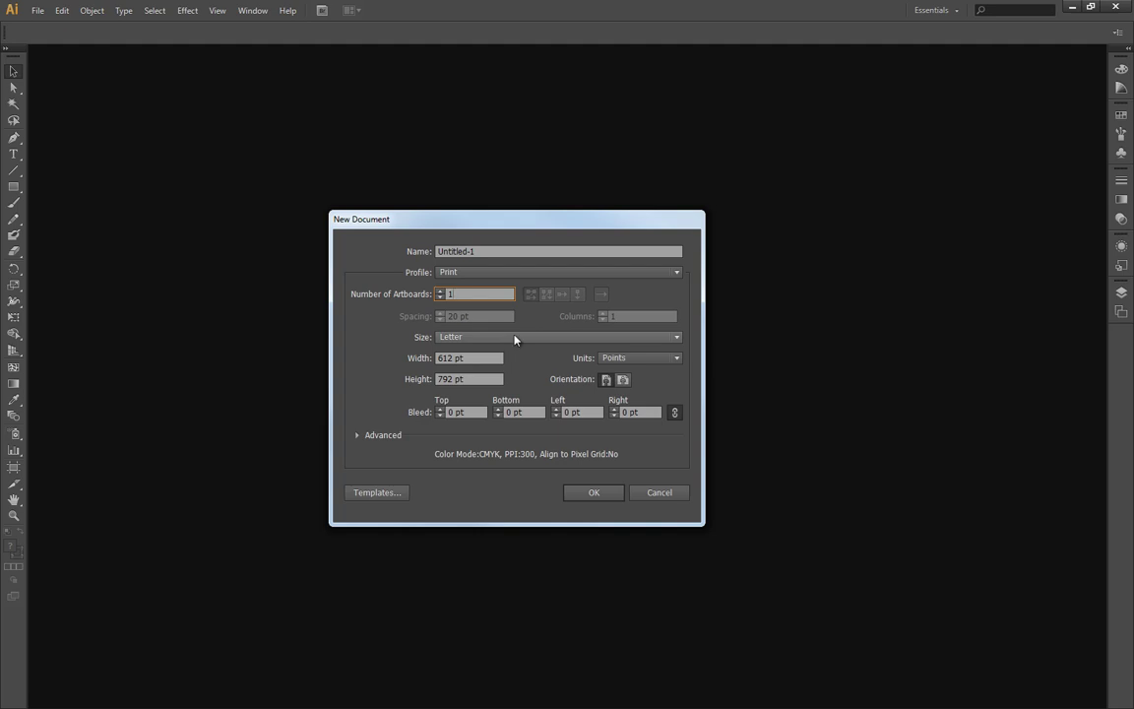
left_click(440, 291)
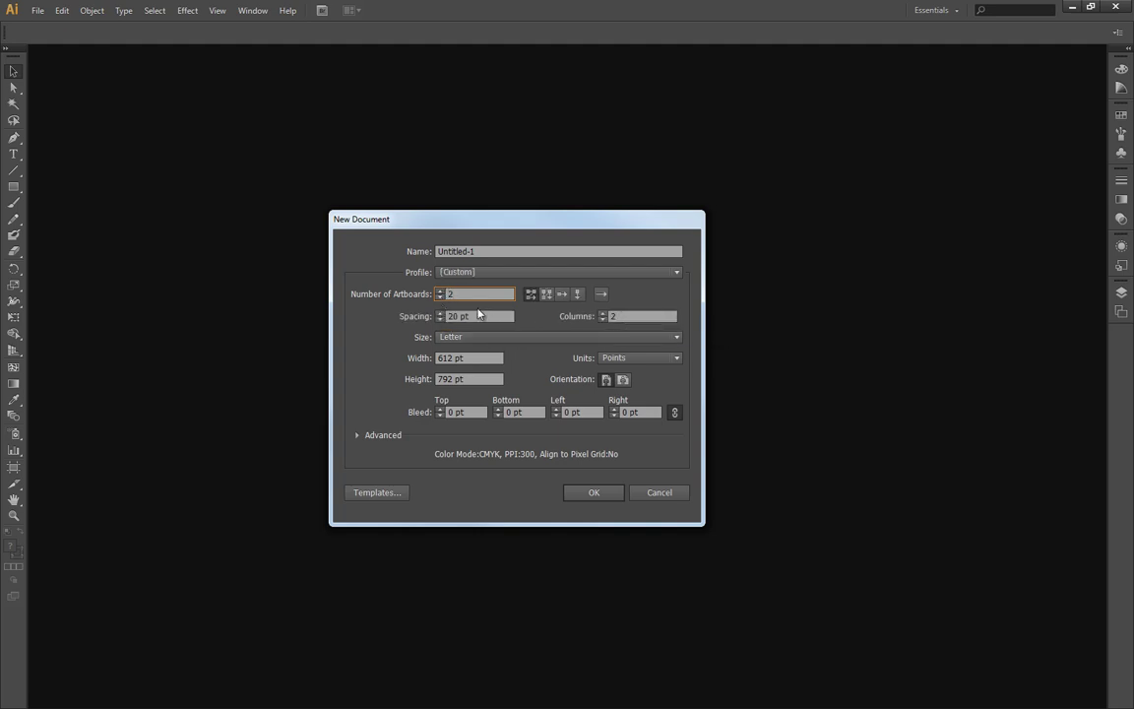
left_click(440, 297)
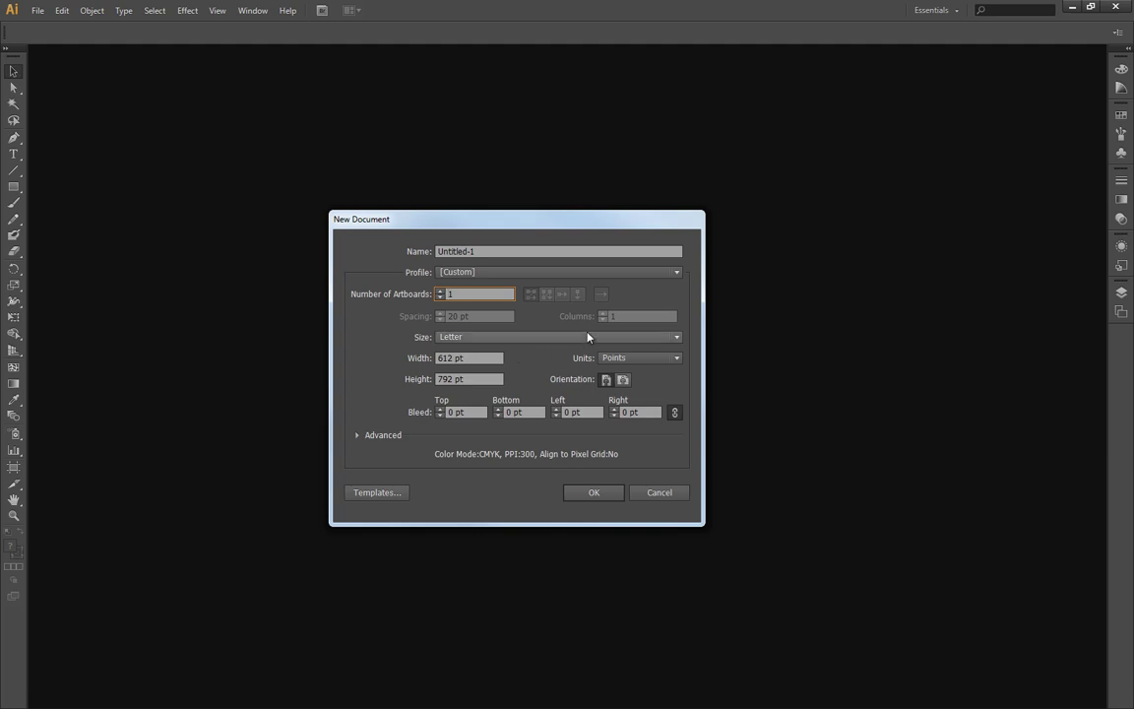
left_click(563, 339)
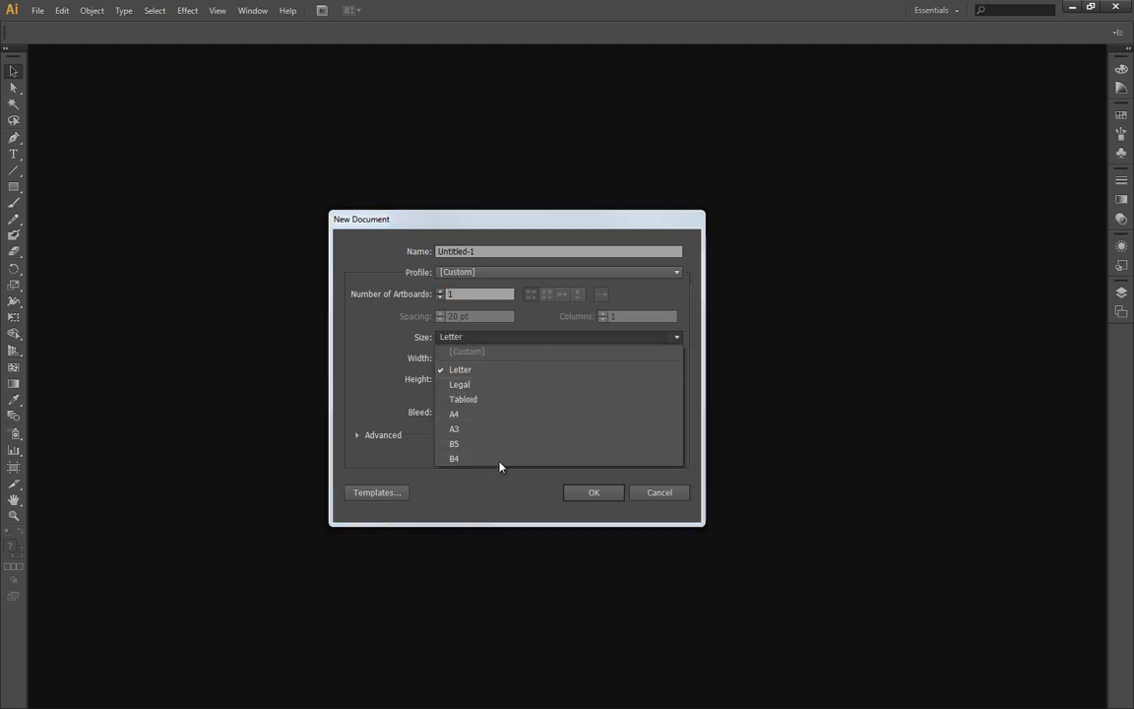
Step: Set the page size to A4 and the document units to millimetres
left_click(495, 416)
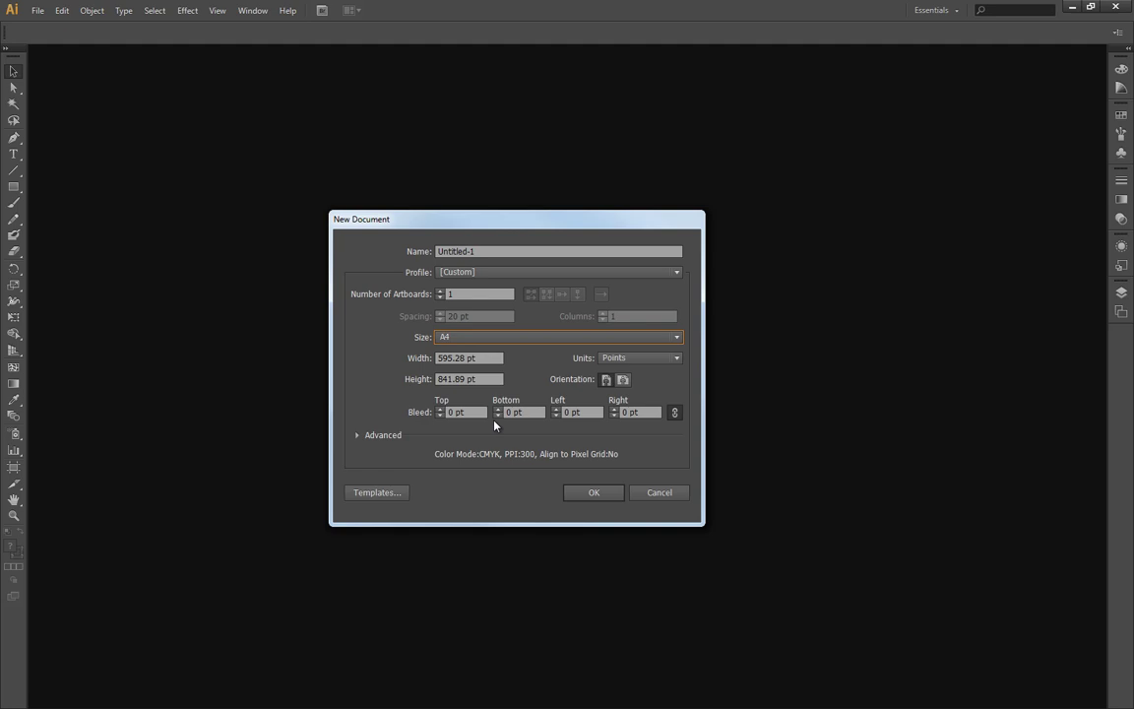
left_click(482, 358)
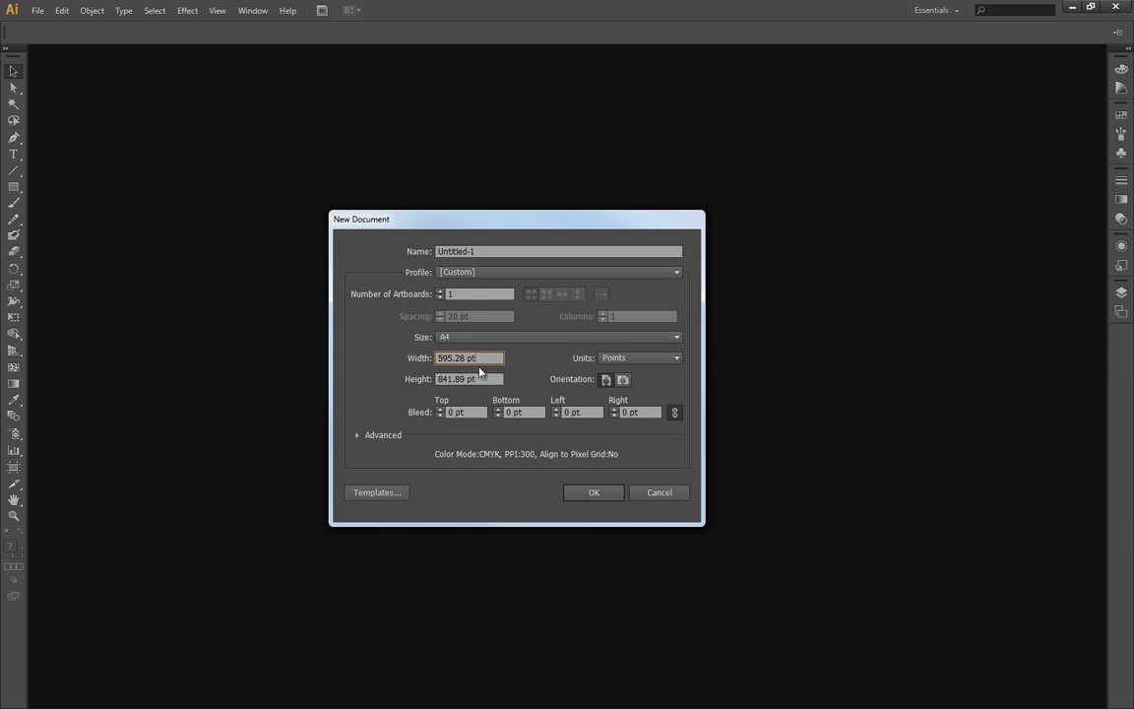
left_click(641, 361)
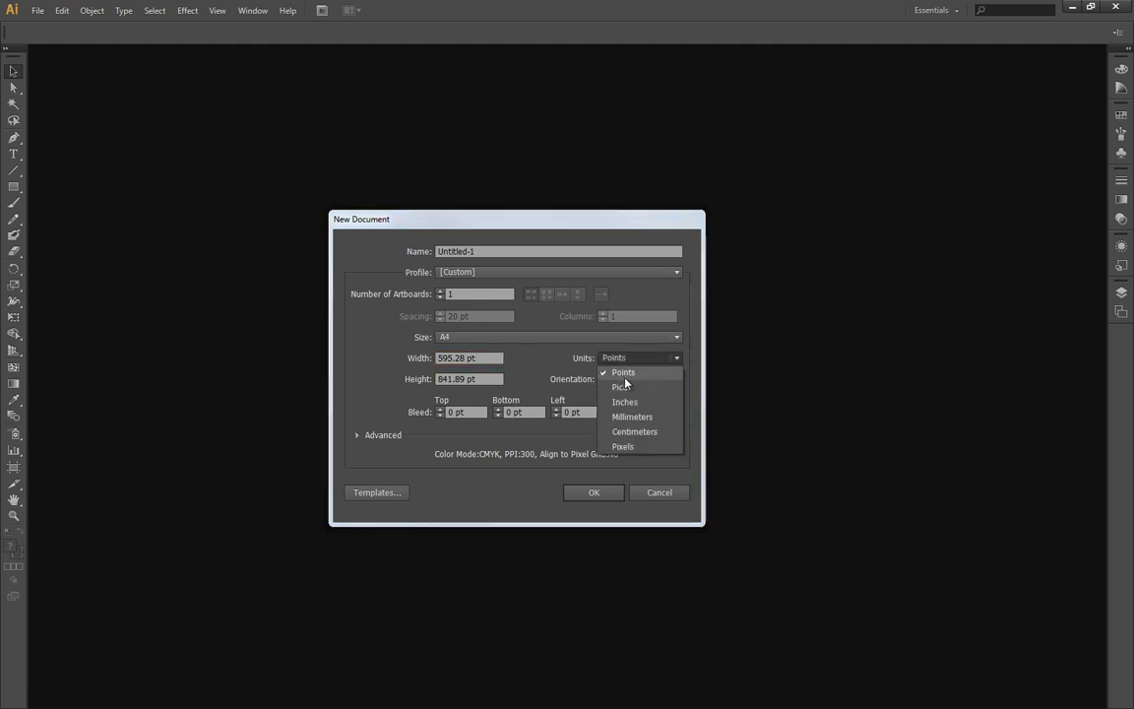
left_click(635, 417)
Step: Switch the page to landscape and back, leaving it portrait at 210 × 297 mm
left_click(463, 379)
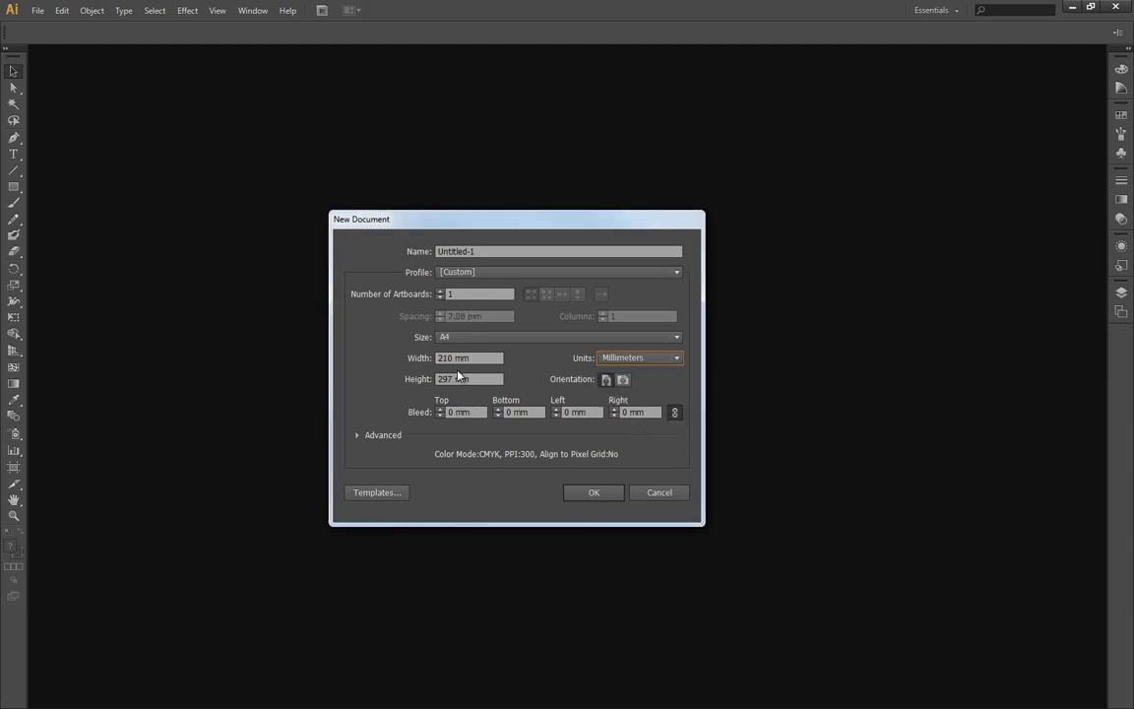
key("shift+Tab")
key("Tab")
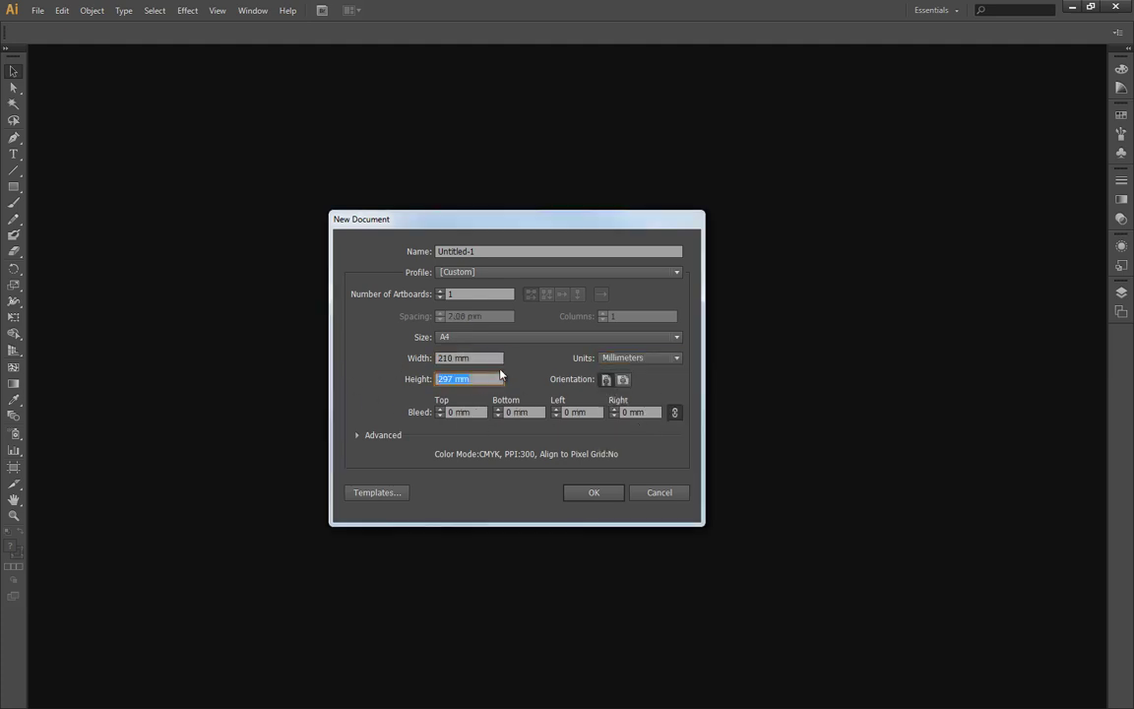
left_click(483, 381)
left_click(624, 381)
left_click(604, 384)
Step: Raise the linked bleed to 5 mm on all four sides, then check the width and height values
left_click(440, 408)
left_click(440, 409)
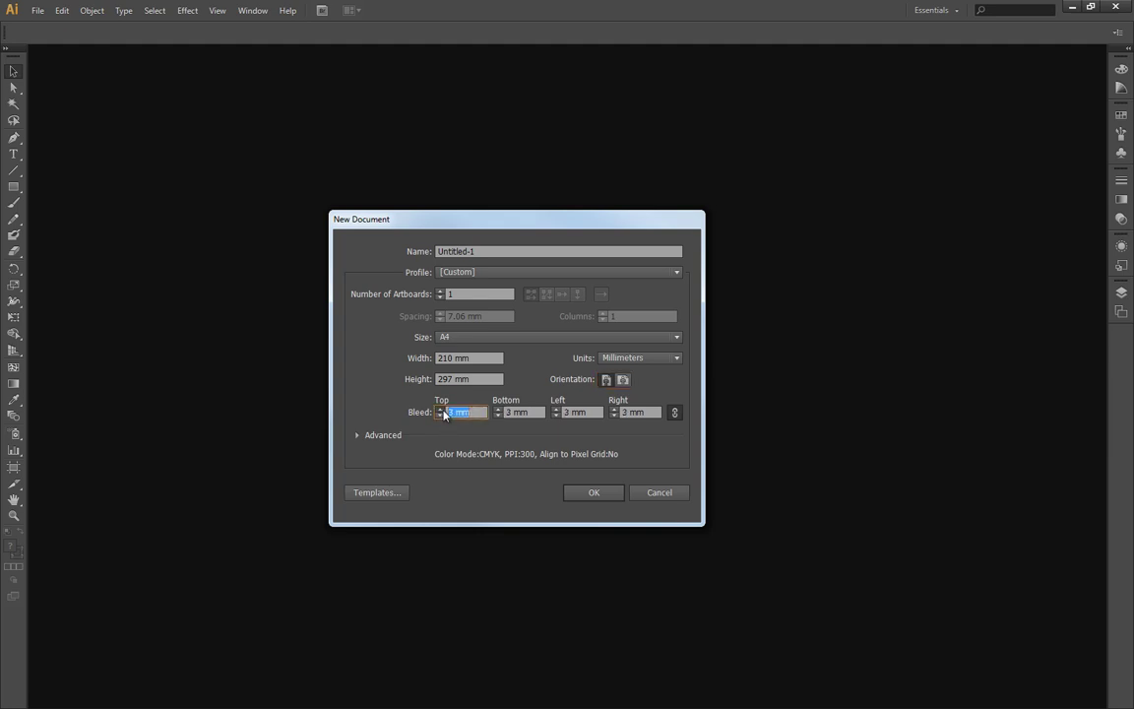
left_click(440, 409)
left_click(454, 362)
left_click(485, 380)
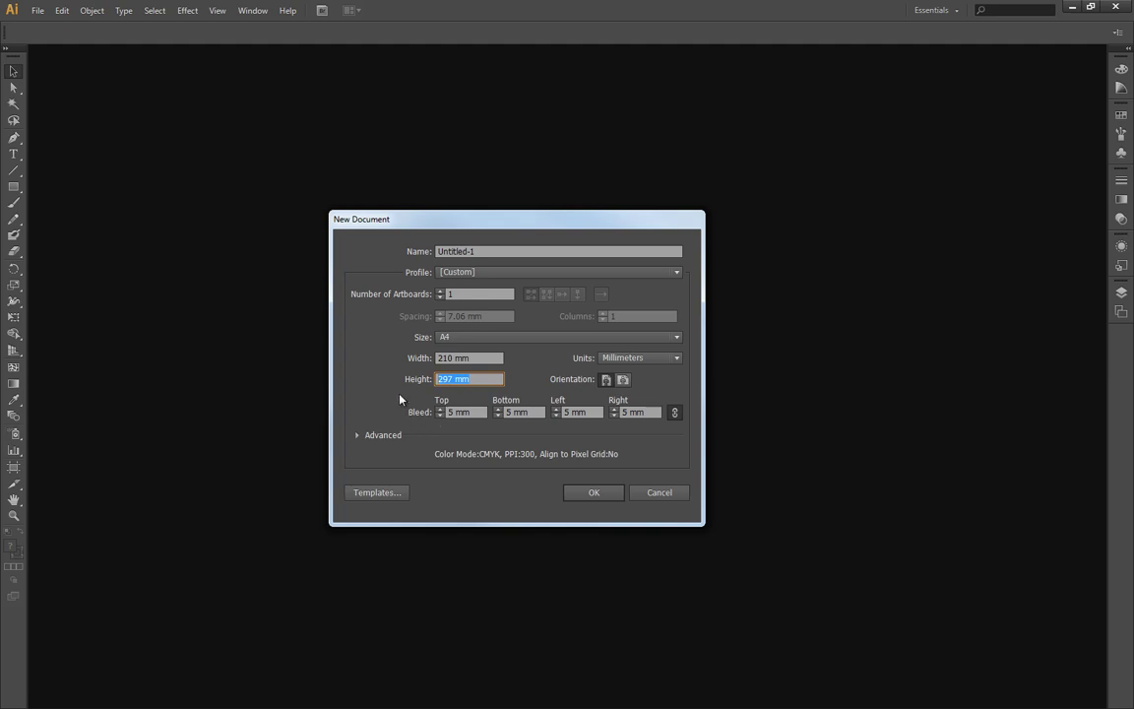
left_click(479, 358)
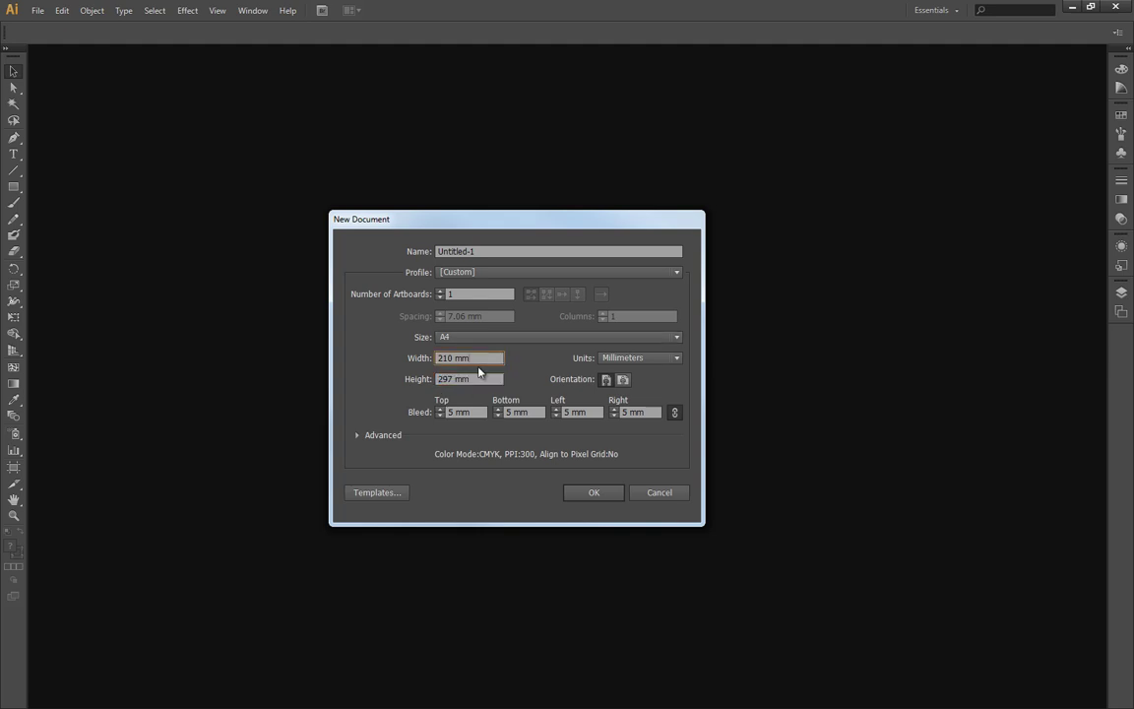
left_click(478, 379)
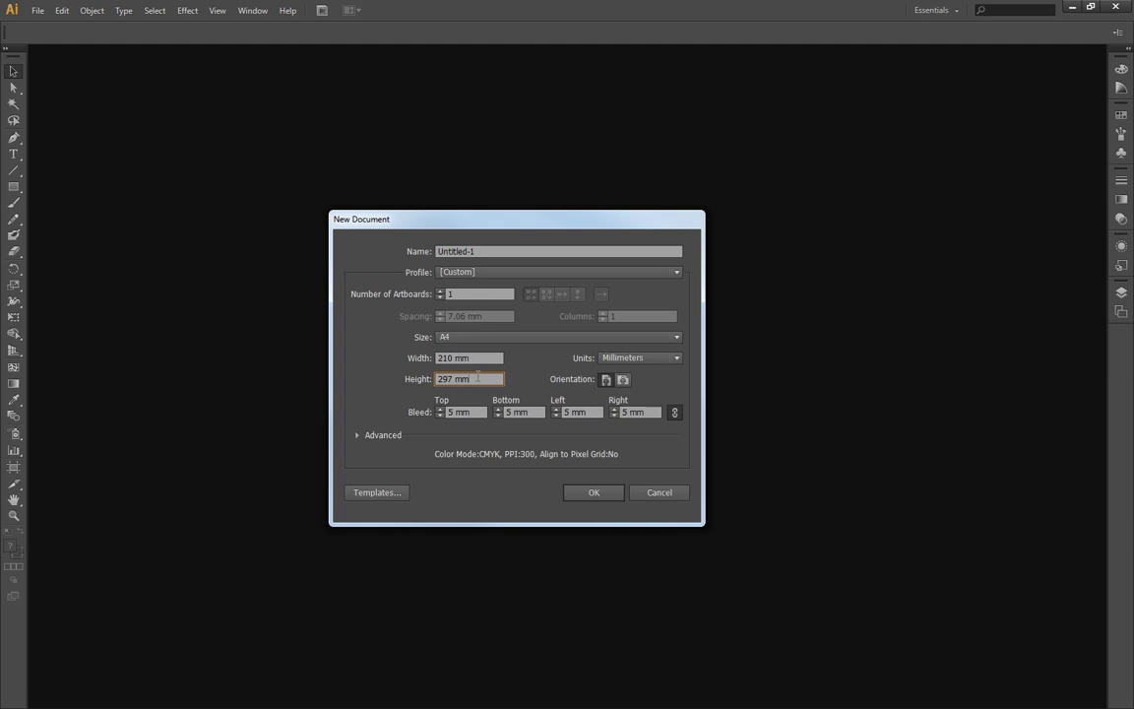
Step: Show the advanced settings and keep the colour mode at CMYK
left_click(357, 437)
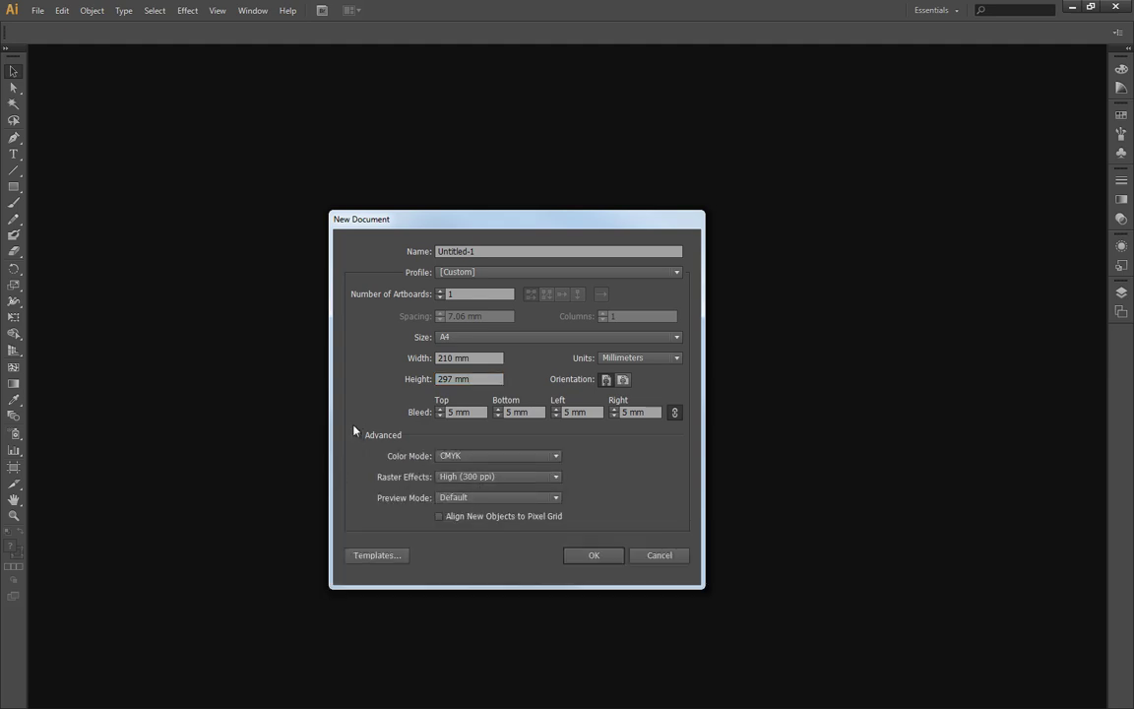
left_click(357, 436)
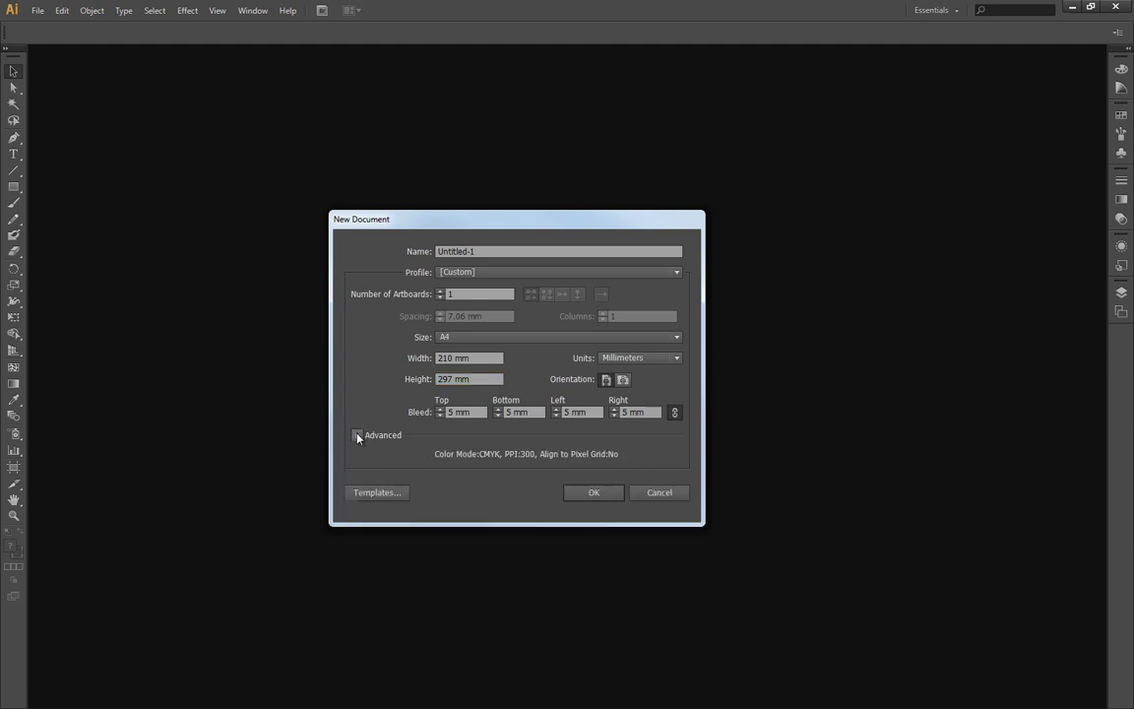
left_click(357, 436)
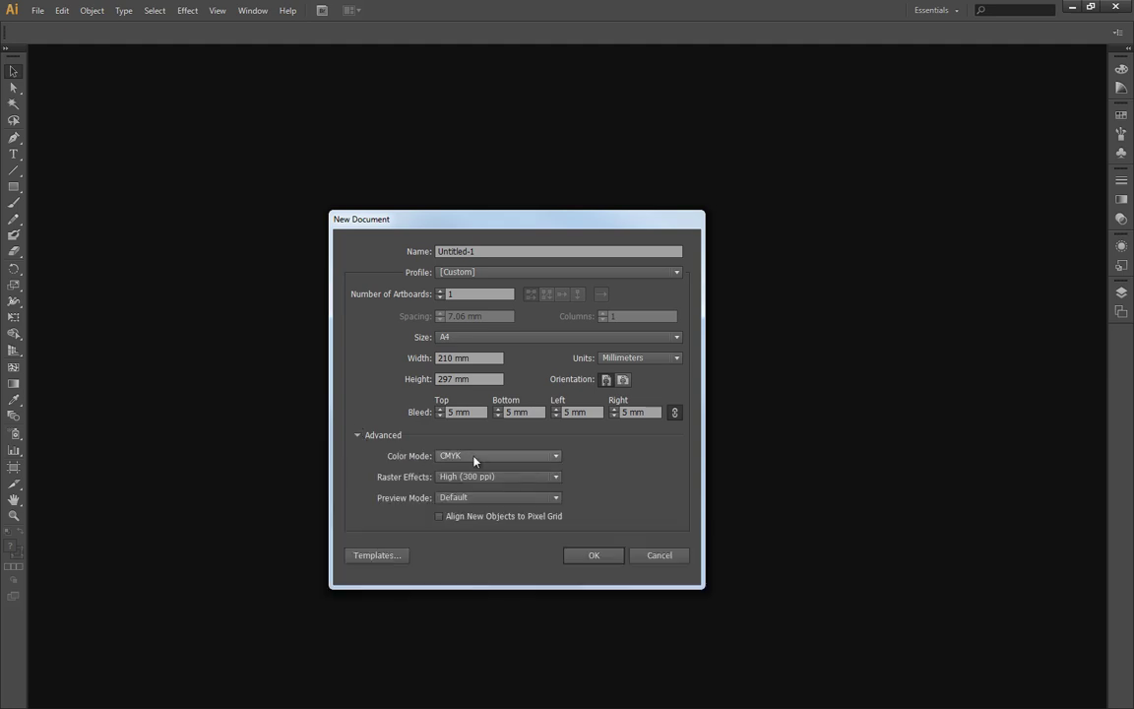
left_click(510, 456)
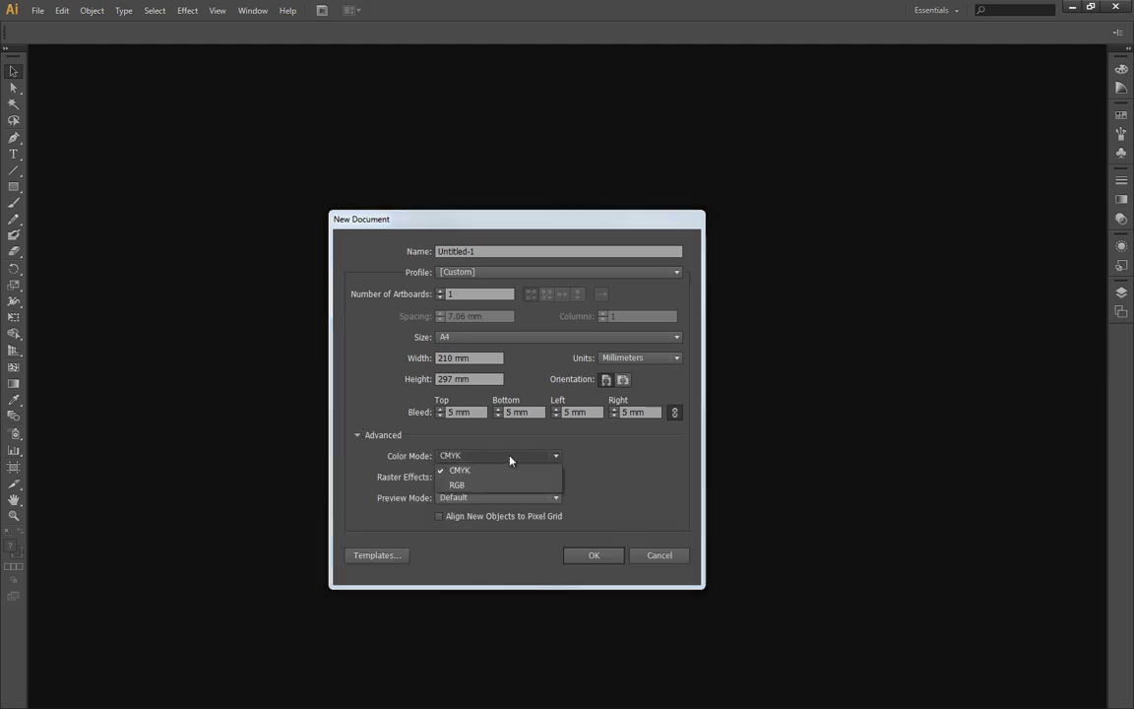
left_click(509, 457)
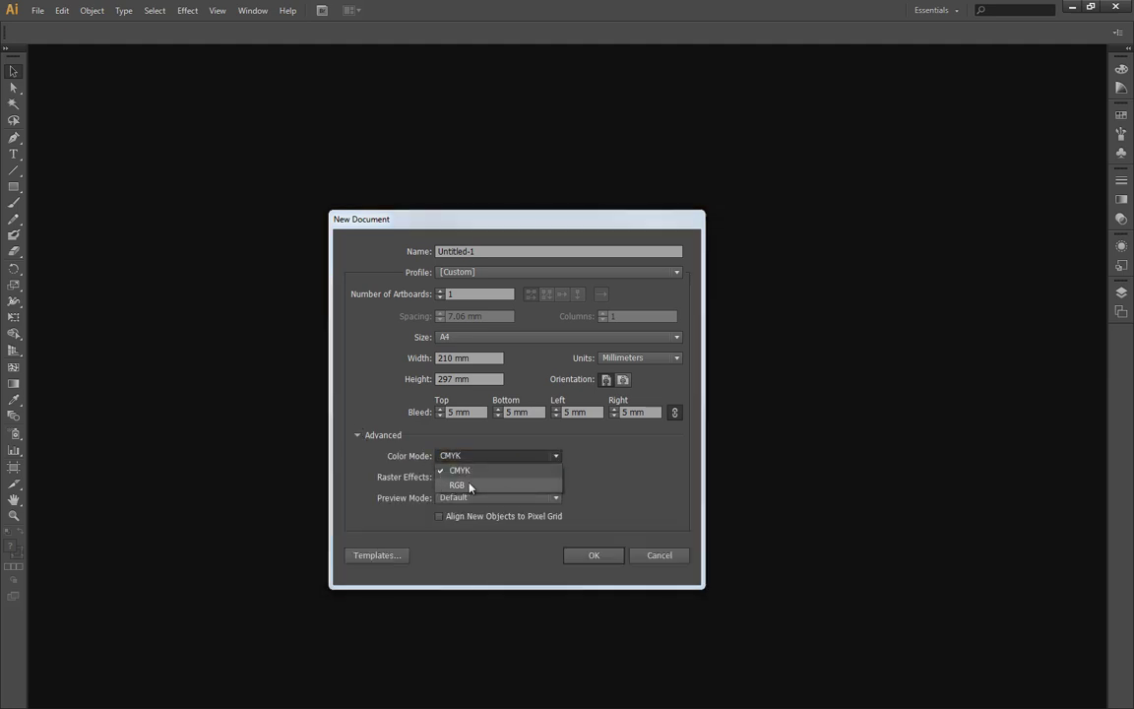
left_click(468, 472)
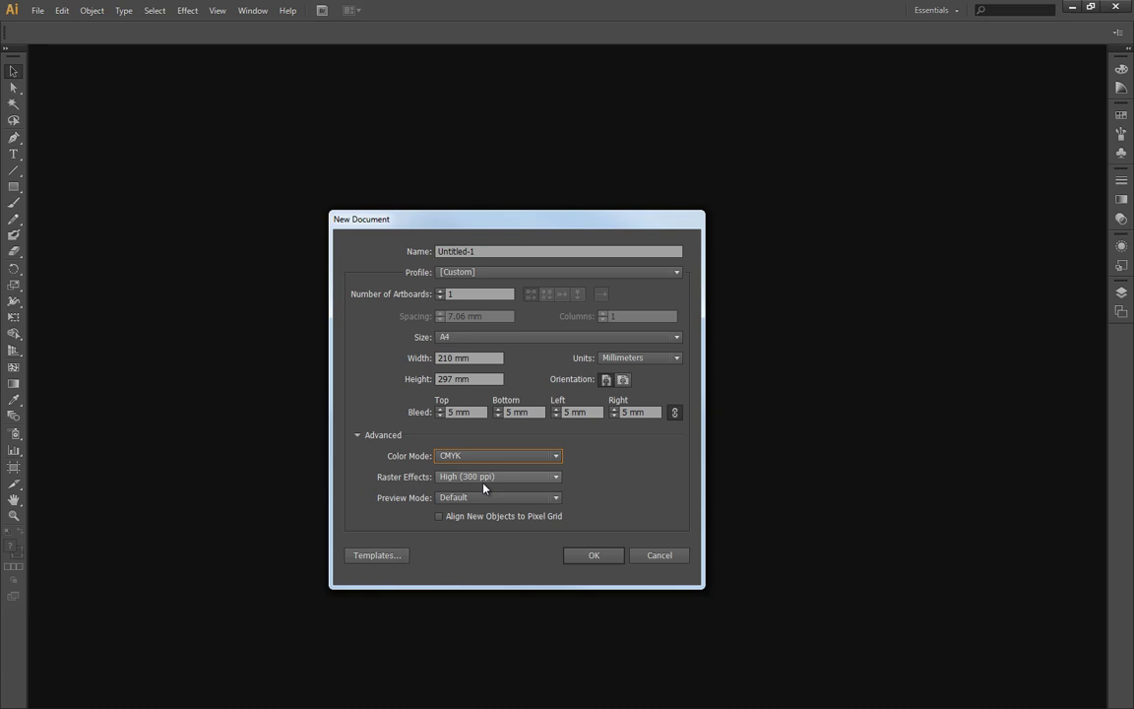
Step: Keep raster effects at High (300 ppi) and preview mode at Default, then create the document
left_click(482, 478)
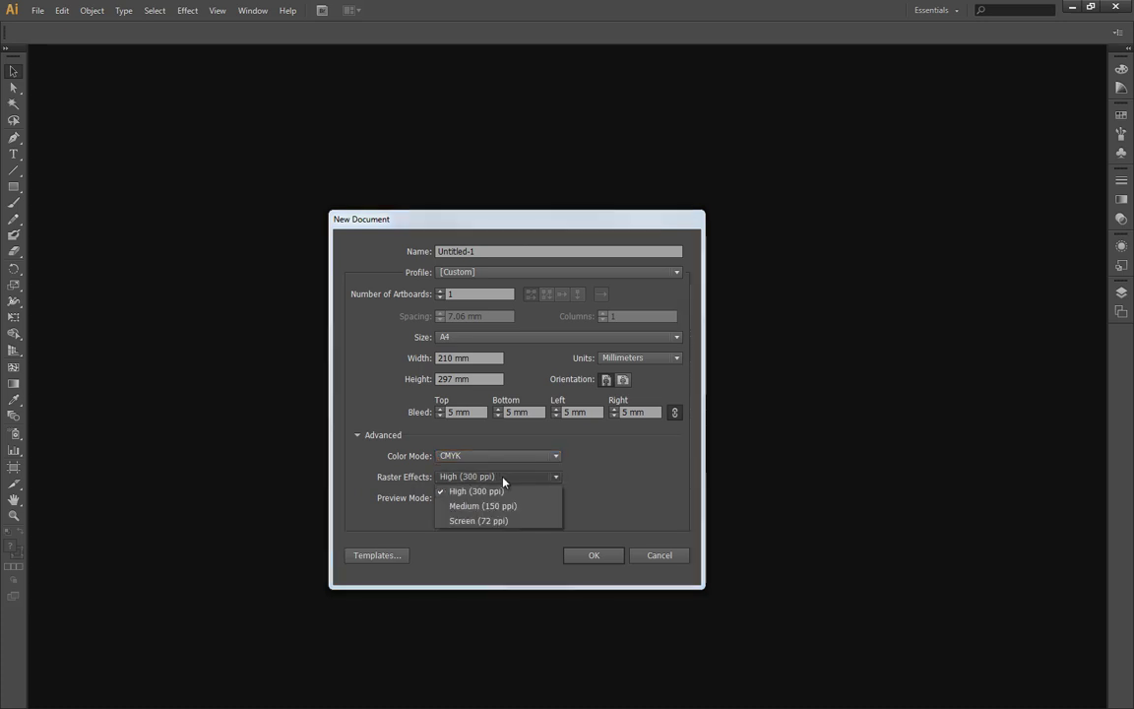
left_click(505, 477)
left_click(524, 491)
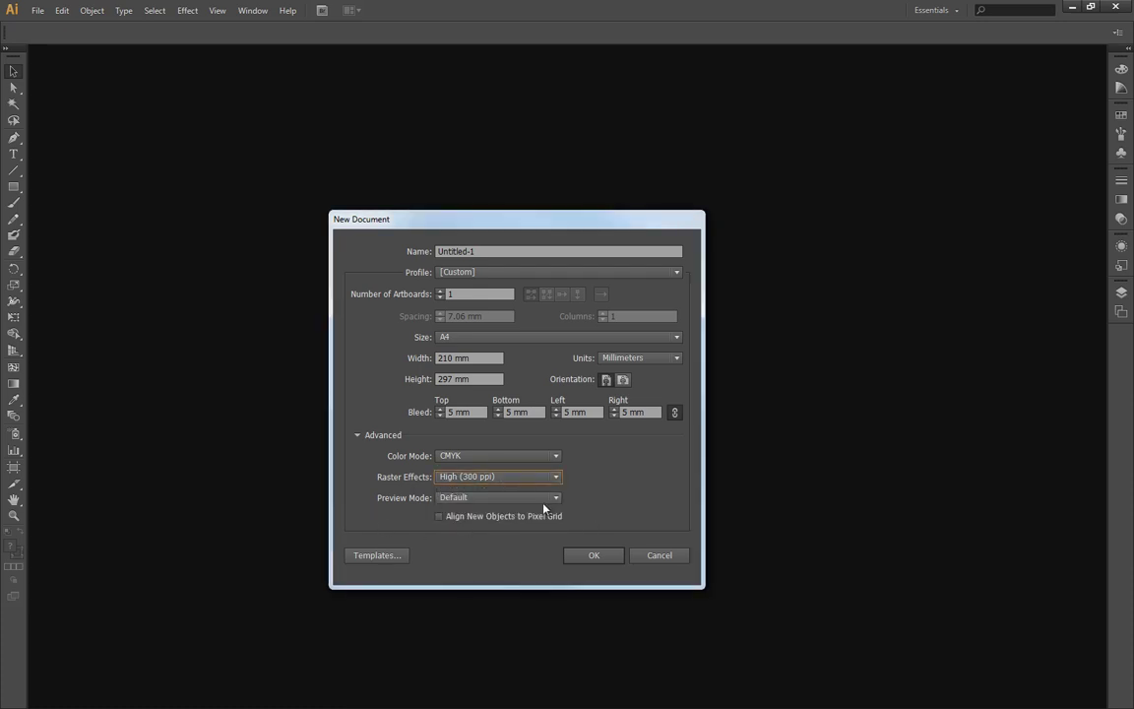
left_click(553, 498)
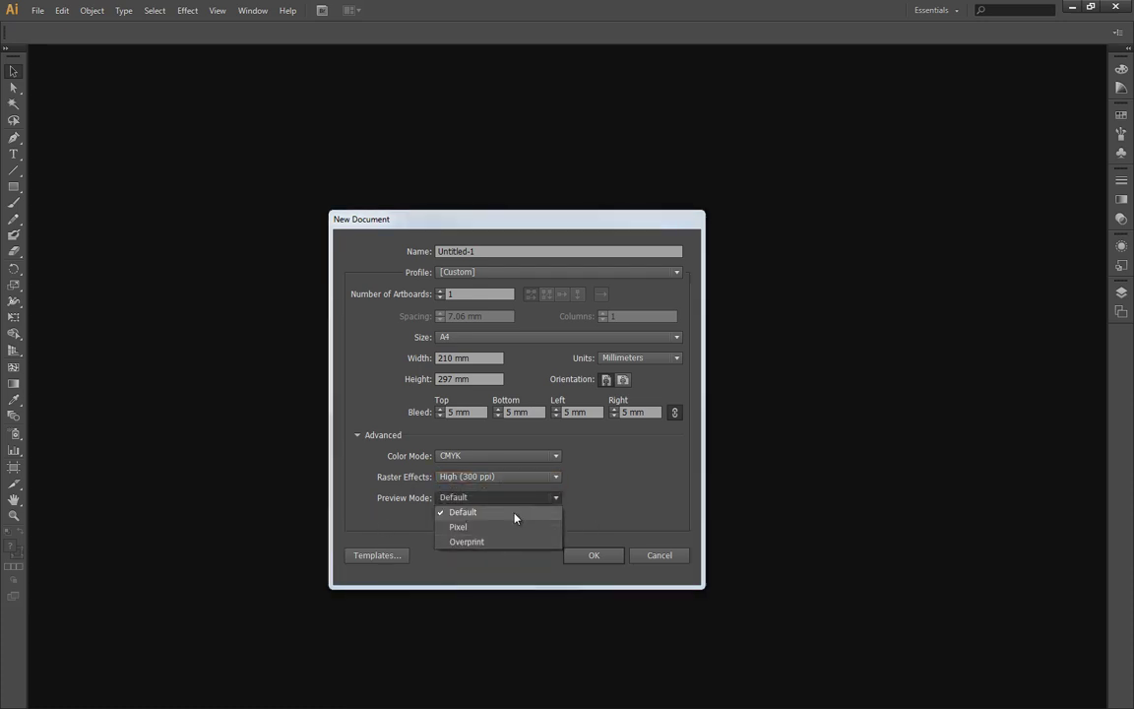
left_click(512, 512)
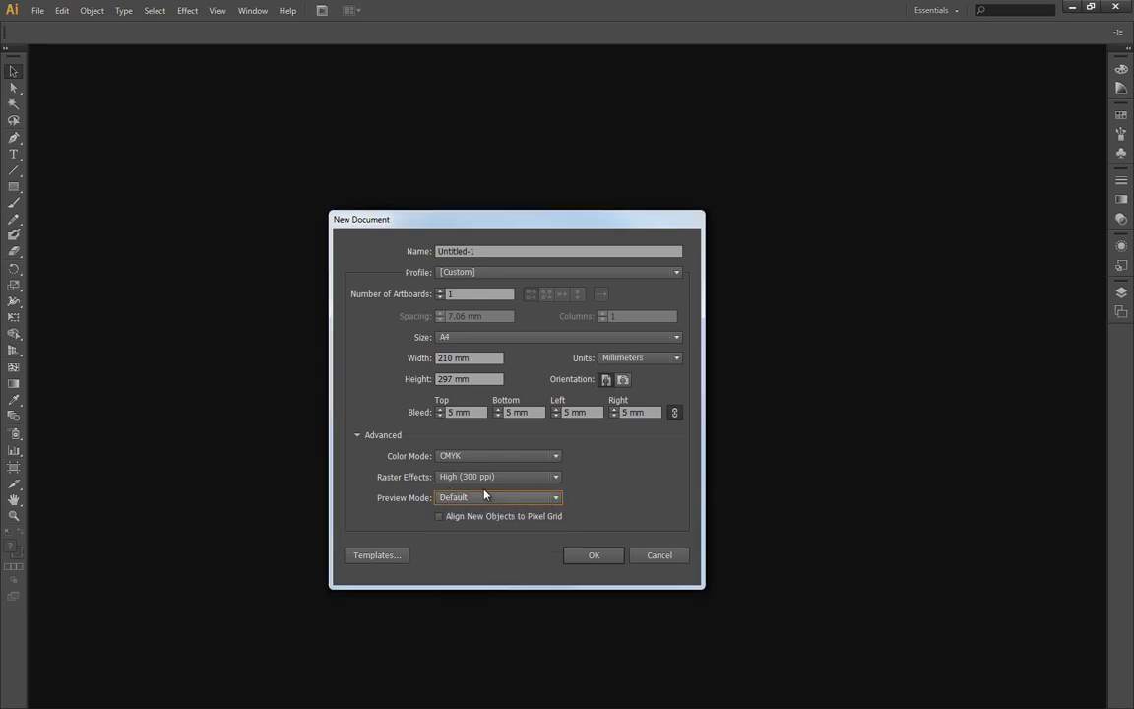
left_click(591, 554)
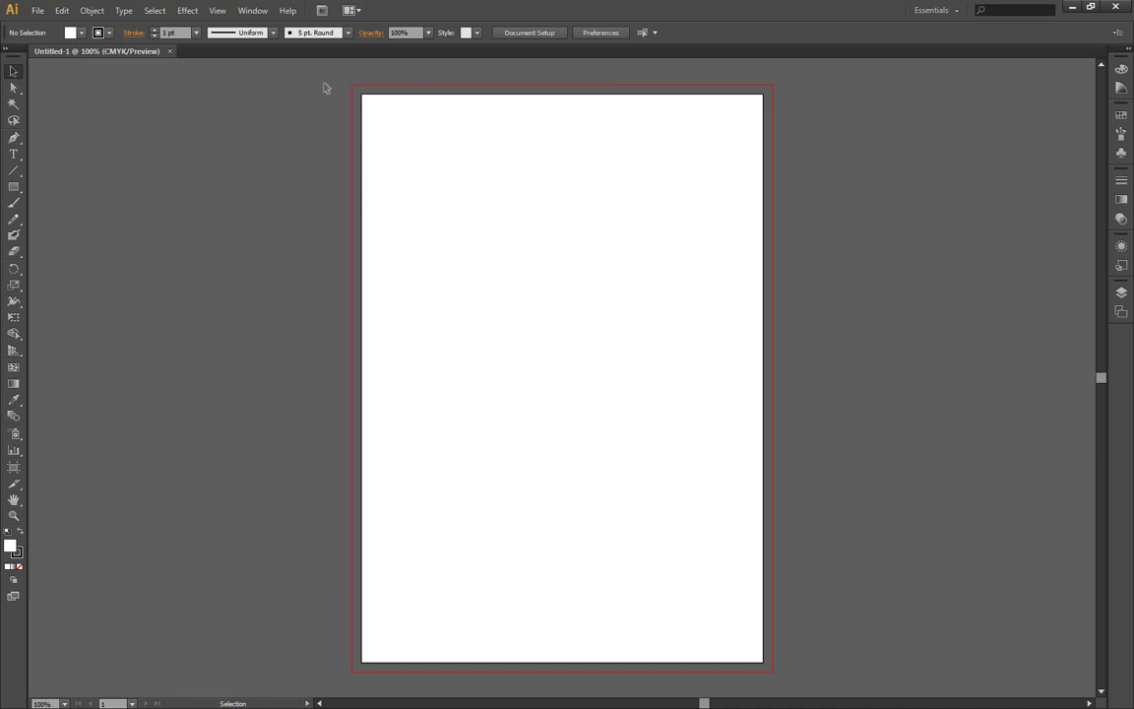
Step: Create a second A4 document, Untitled-2, with the same settings using Ctrl+N
key("ctrl+n")
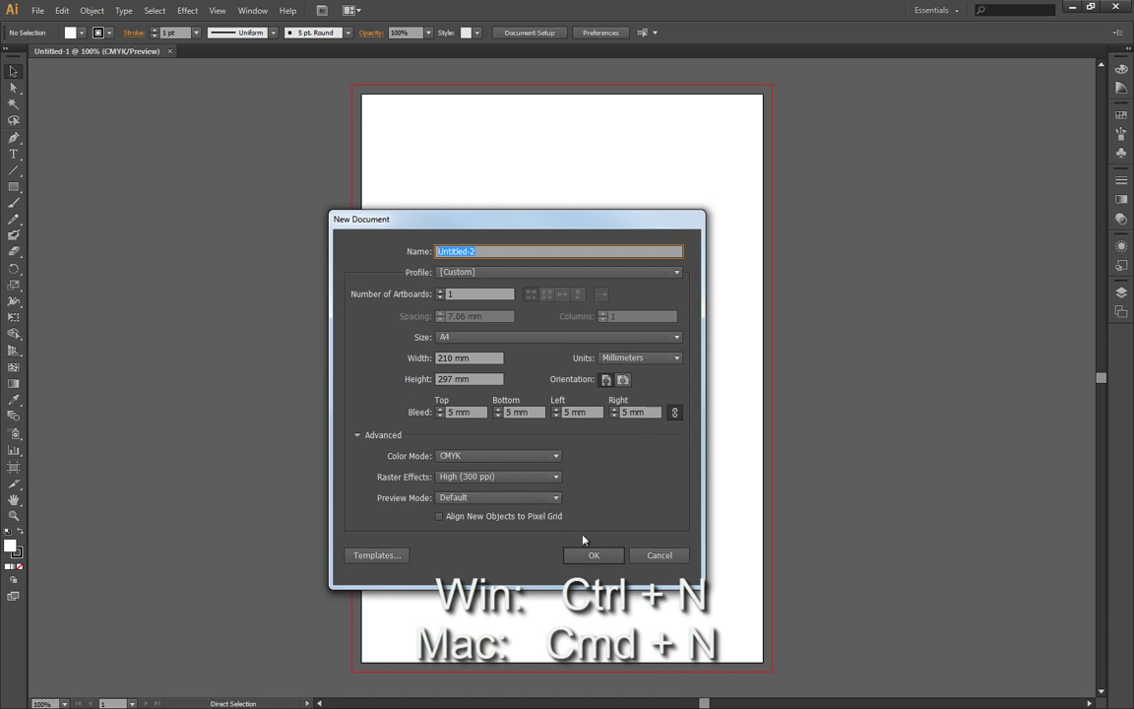
left_click(592, 554)
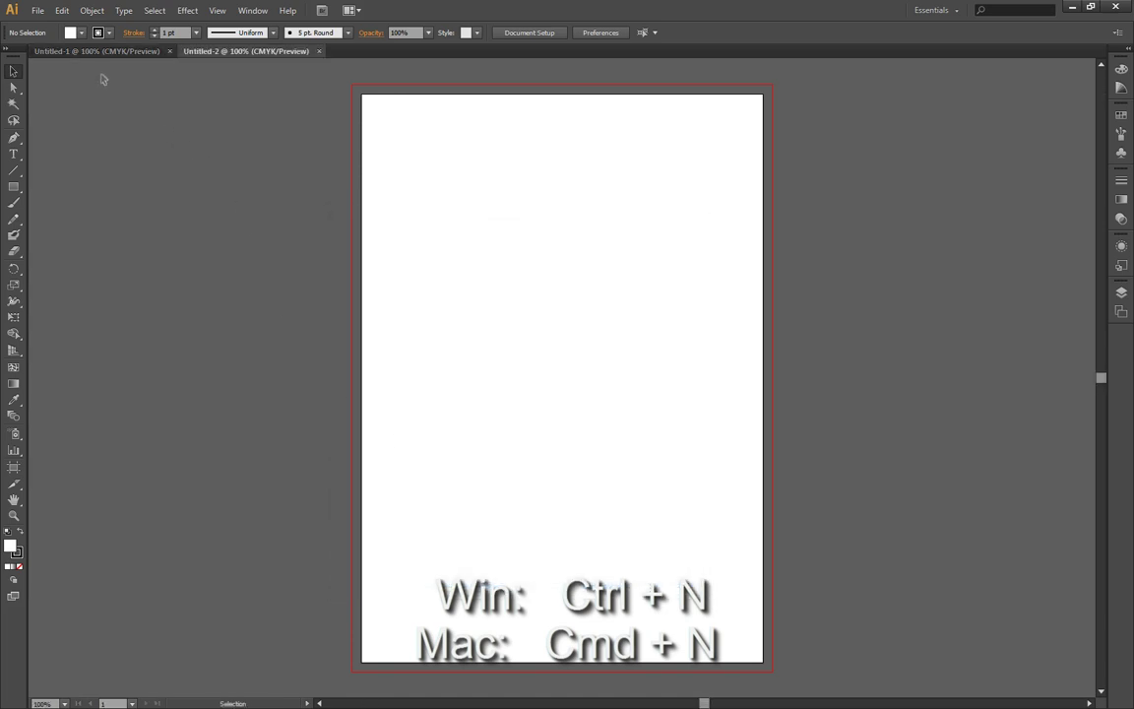